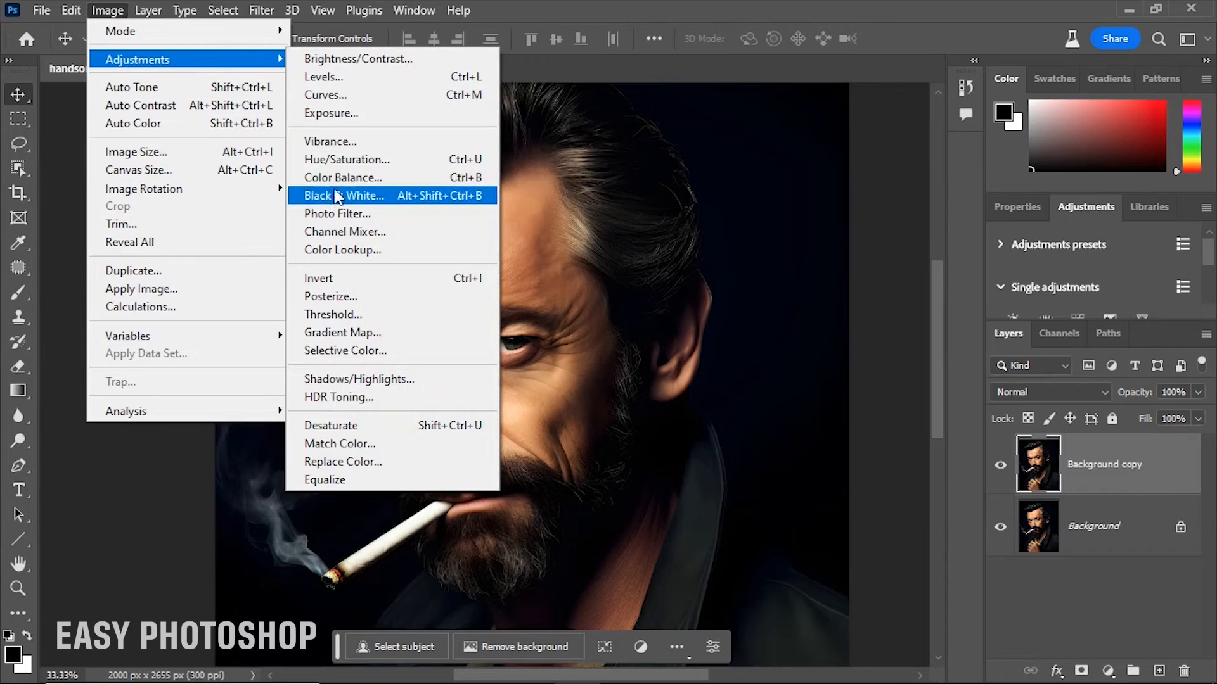
Step: Apply a Shadows/Highlights adjustment to the Background copy layer with shadows at 24% and highlights at 2%
click(364, 380)
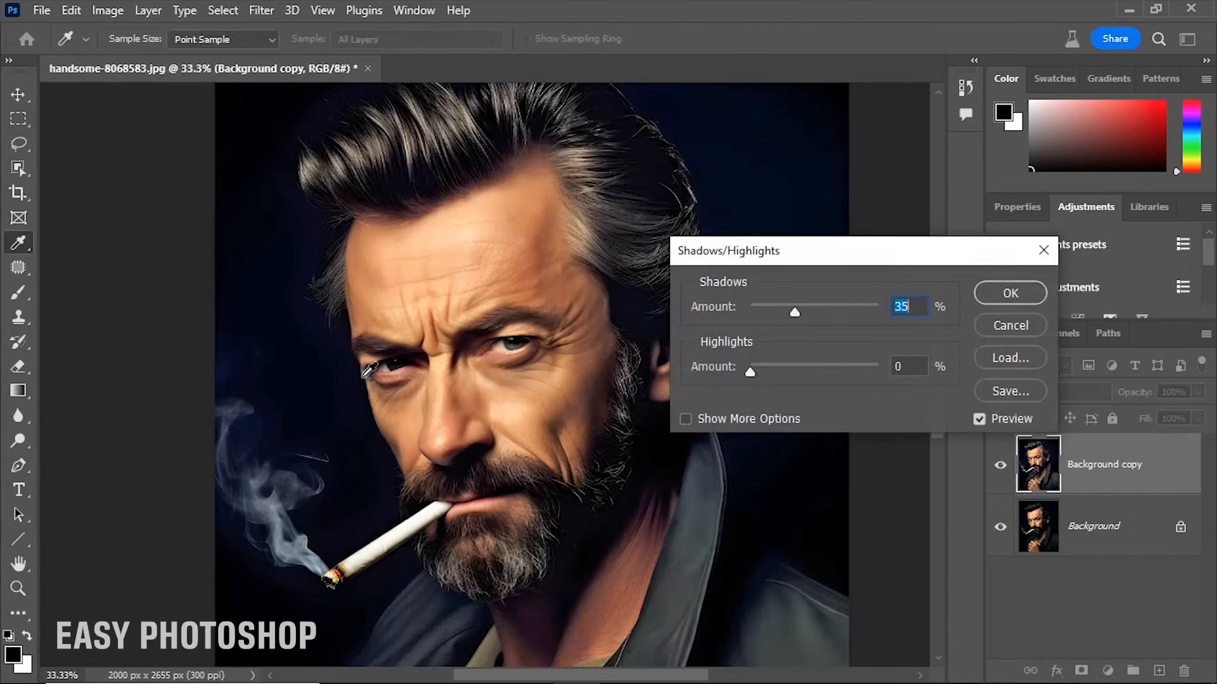
drag(797, 320, 782, 318)
mouse_move(749, 375)
mouse_down()
mouse_move(769, 374)
mouse_move(742, 372)
mouse_move(753, 374)
mouse_up()
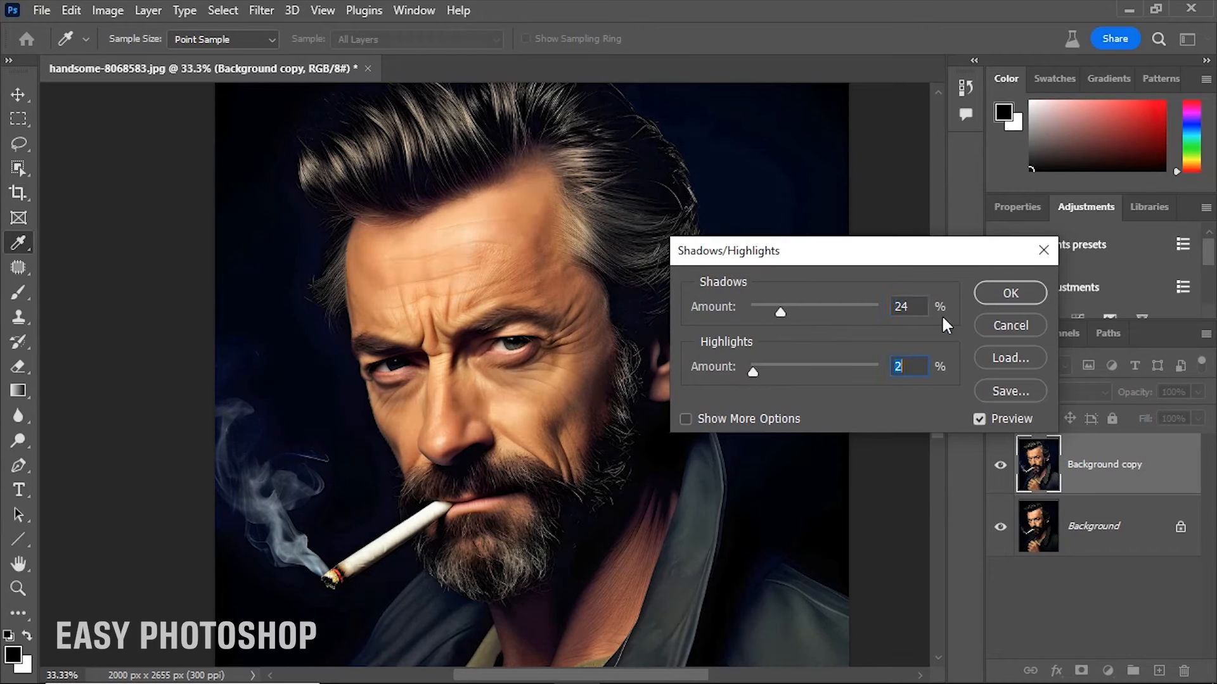
click(1010, 293)
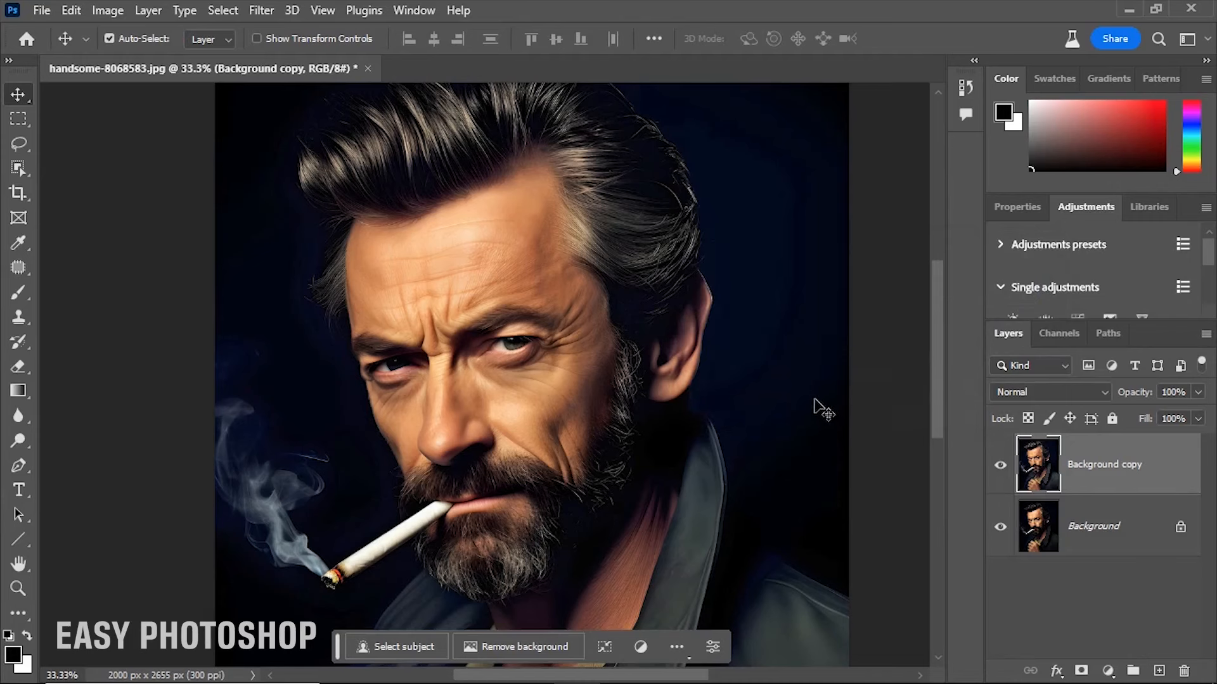
Step: Apply a Levels adjustment to the Background copy layer with midtones at 1.23 and a slightly lowered white input level
click(114, 9)
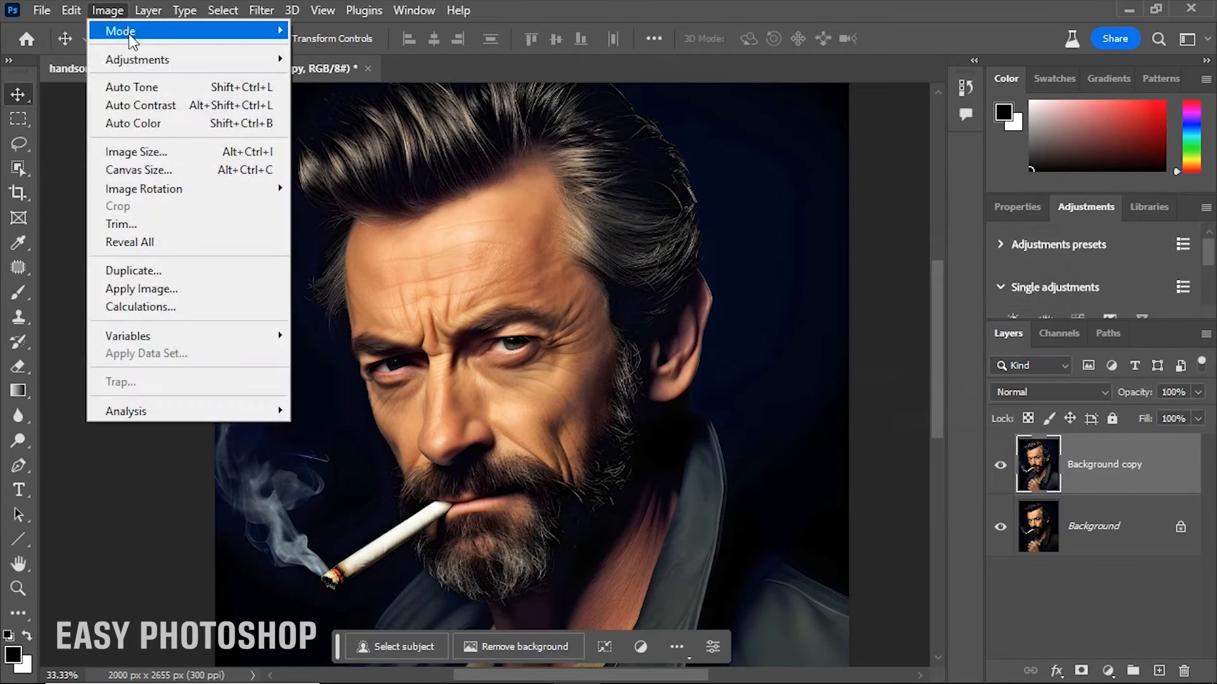
mouse_move(130, 59)
click(324, 77)
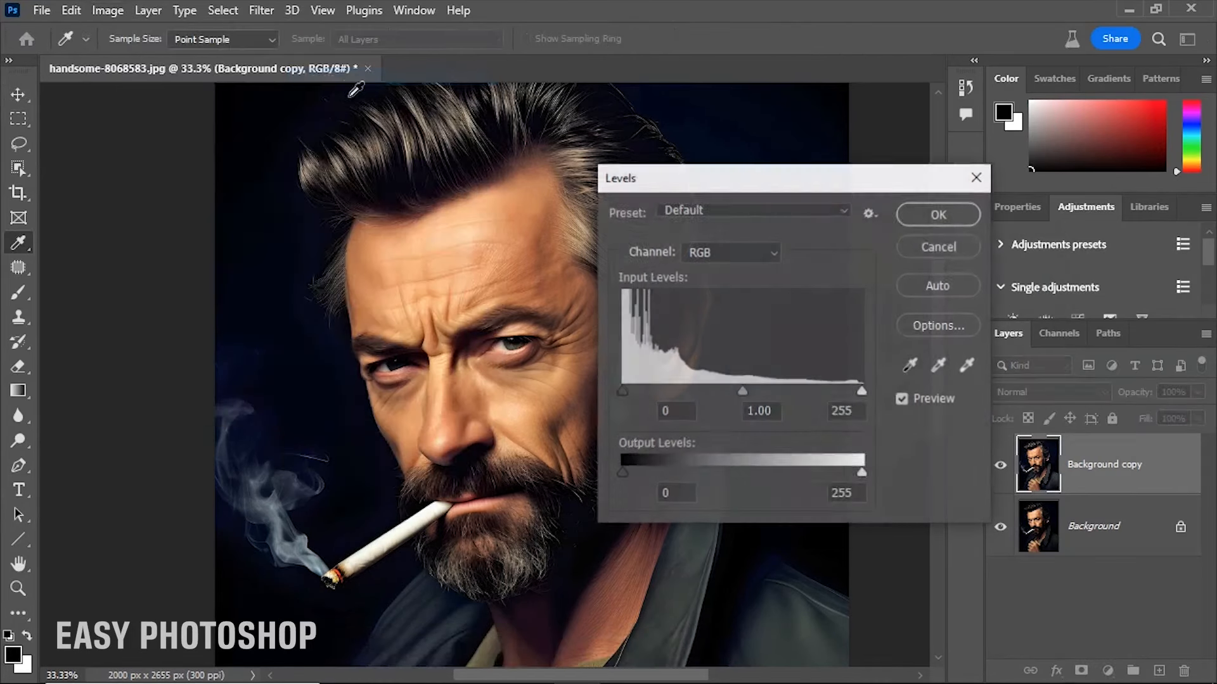
drag(690, 190, 794, 212)
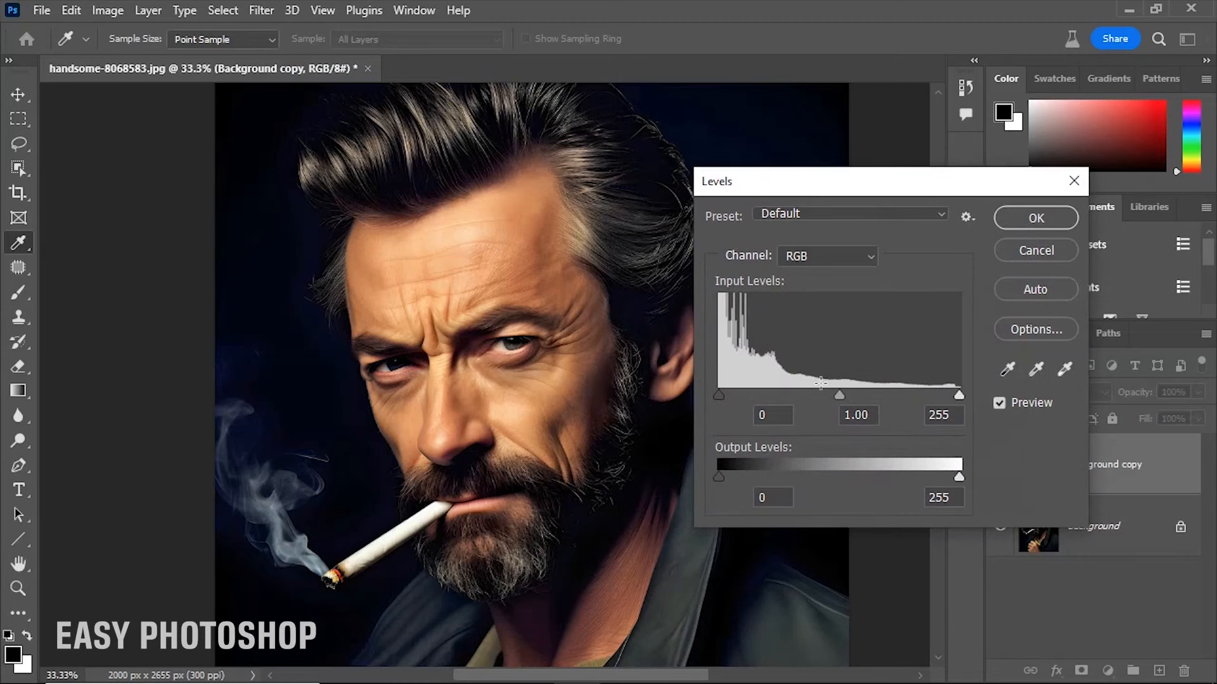
drag(836, 394, 821, 394)
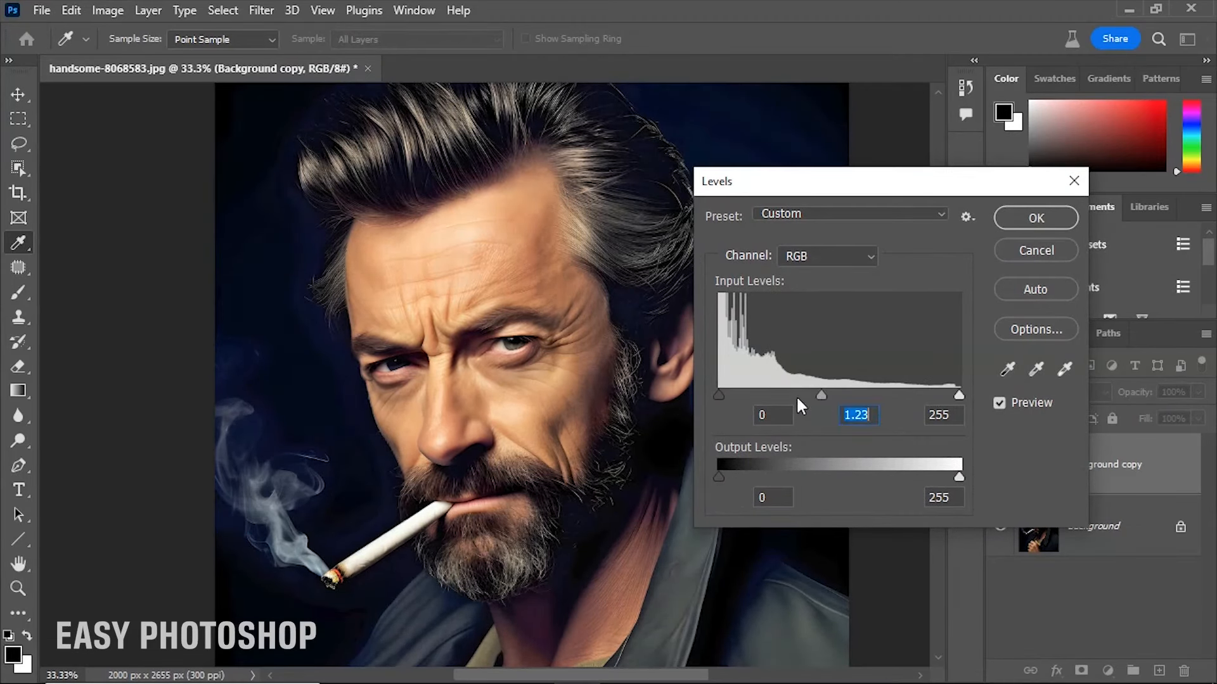
mouse_move(721, 393)
mouse_down()
mouse_move(736, 393)
mouse_move(719, 391)
mouse_up()
mouse_move(957, 393)
mouse_down()
mouse_move(939, 394)
mouse_move(952, 394)
mouse_up()
click(1030, 218)
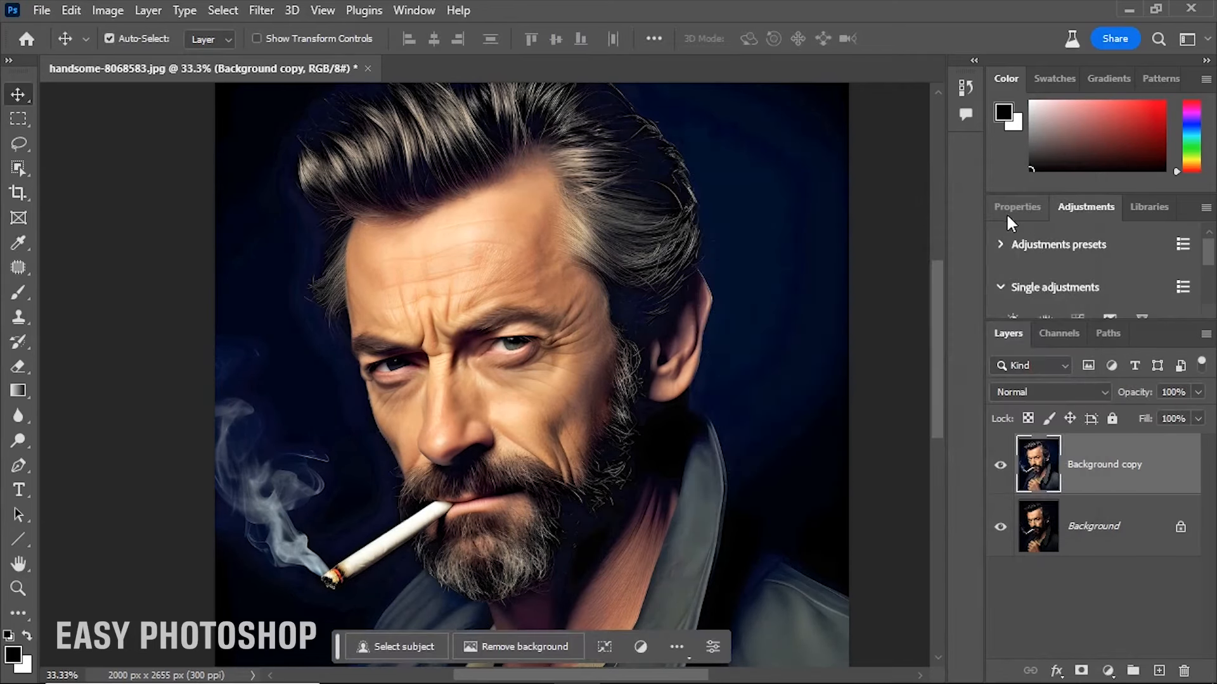
Step: Apply Brightness/Contrast to the Background copy layer with contrast at 10 and slightly reduced brightness, and compare it with the original
click(119, 5)
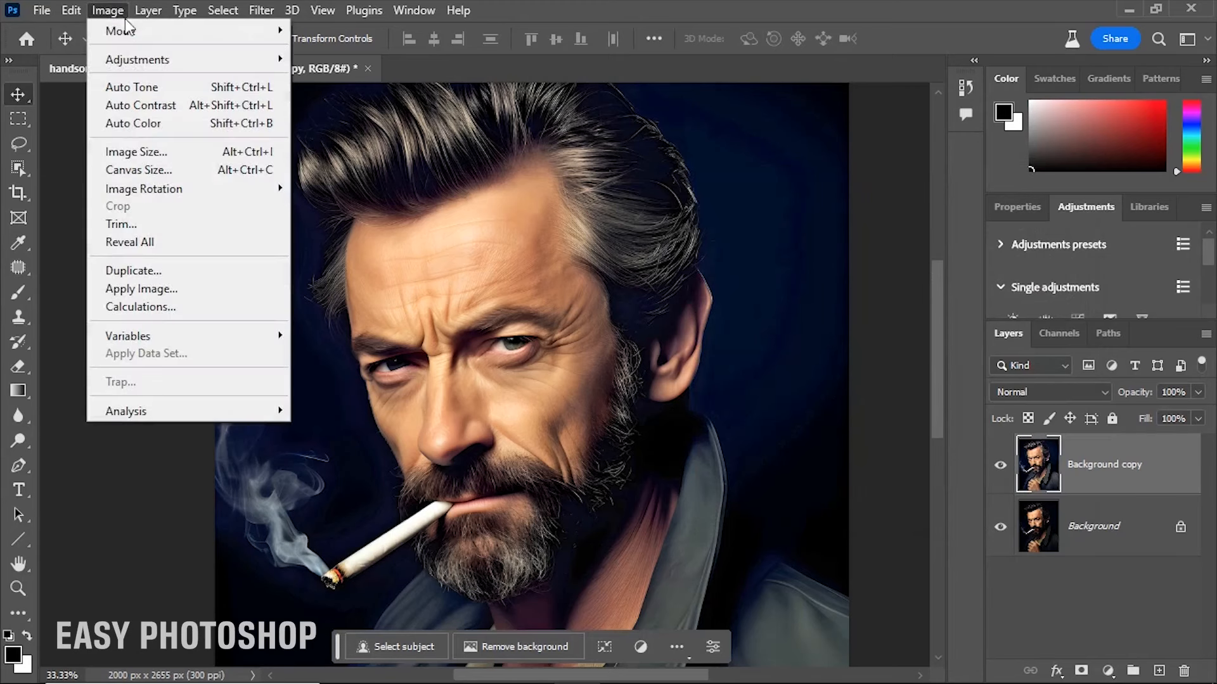
mouse_move(155, 59)
click(324, 59)
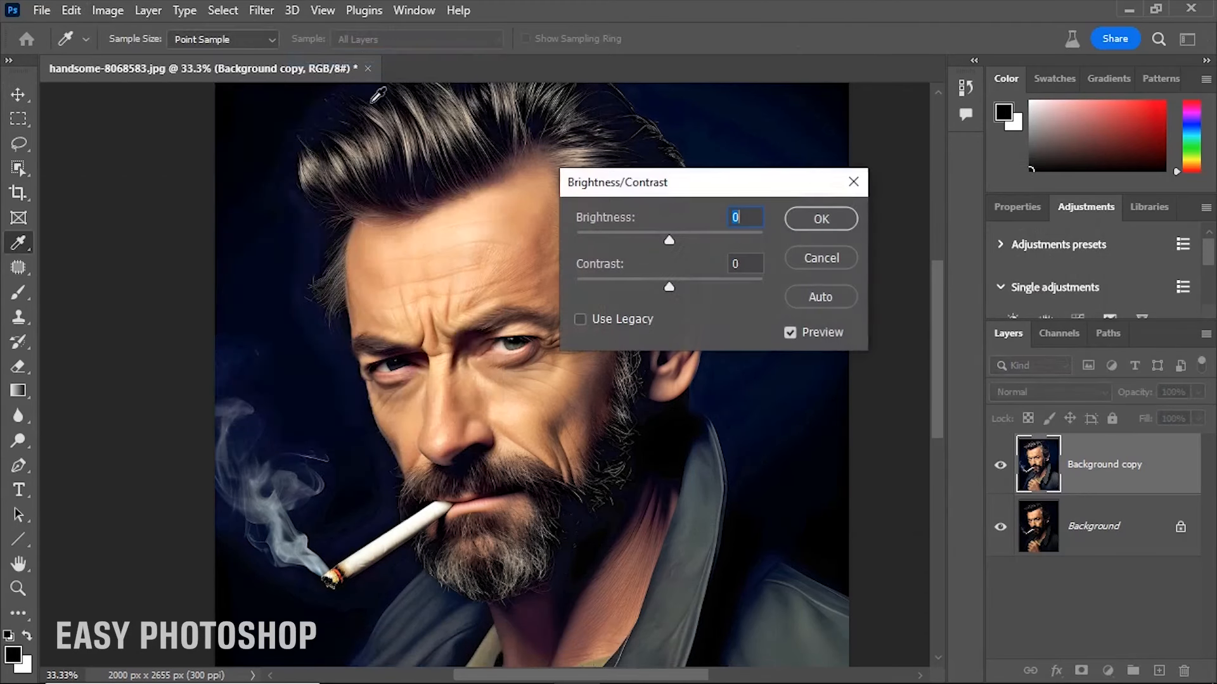
drag(691, 282, 678, 287)
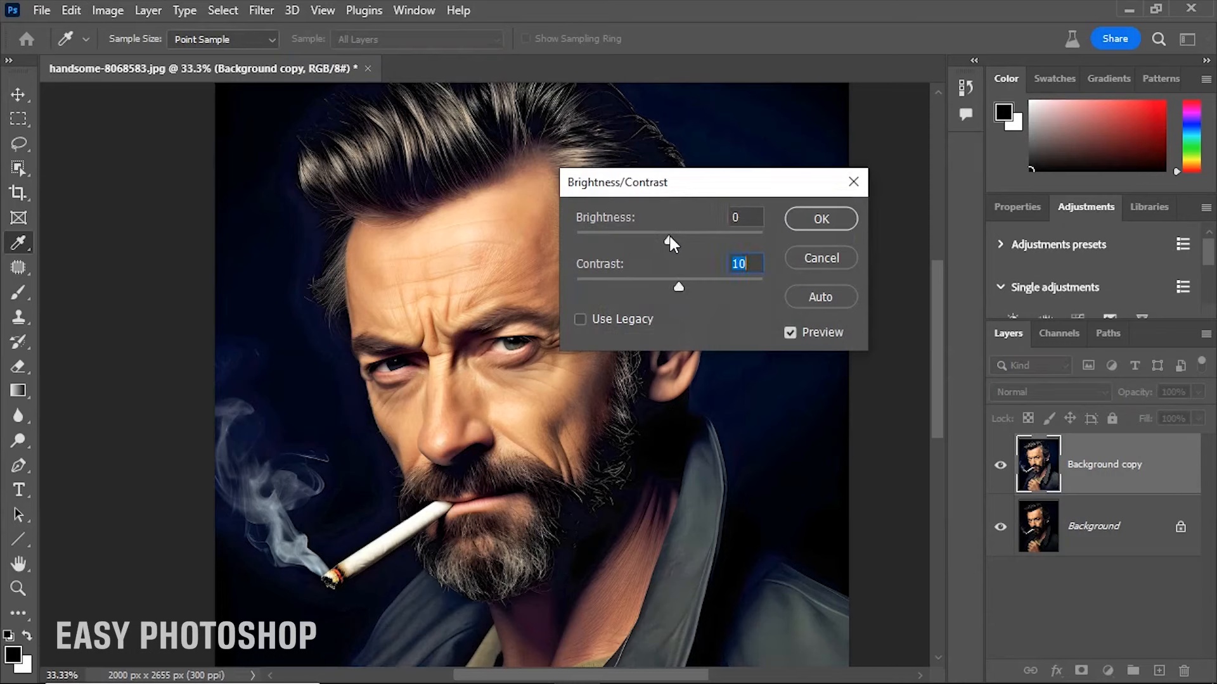
drag(674, 241, 659, 240)
click(821, 219)
key(v)
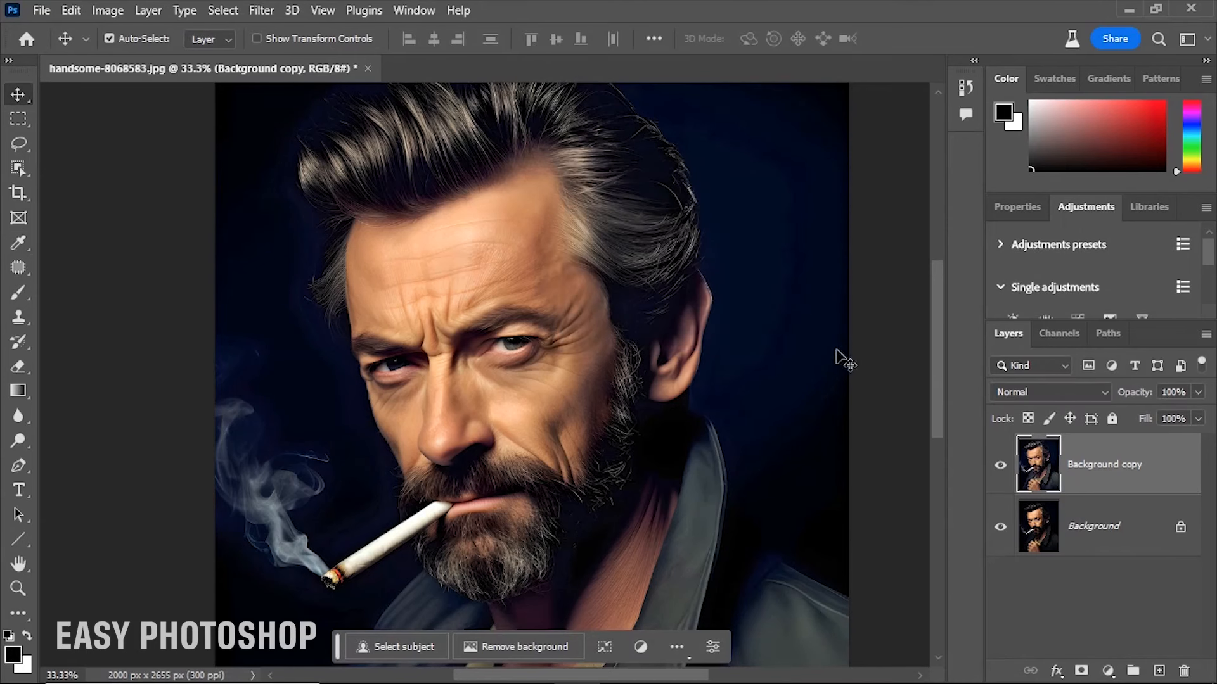
click(1001, 468)
click(1000, 469)
Step: Duplicate the Background copy layer and convert the duplicate to a smart object
drag(1046, 488, 1159, 670)
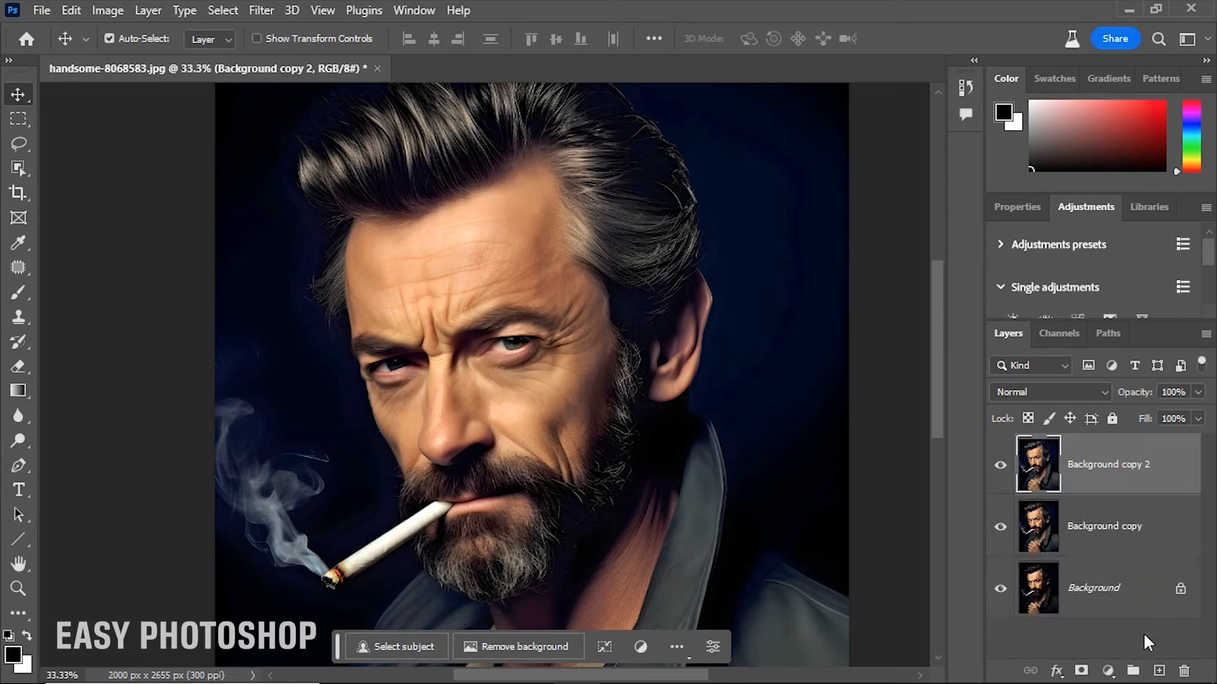
right_click(1101, 474)
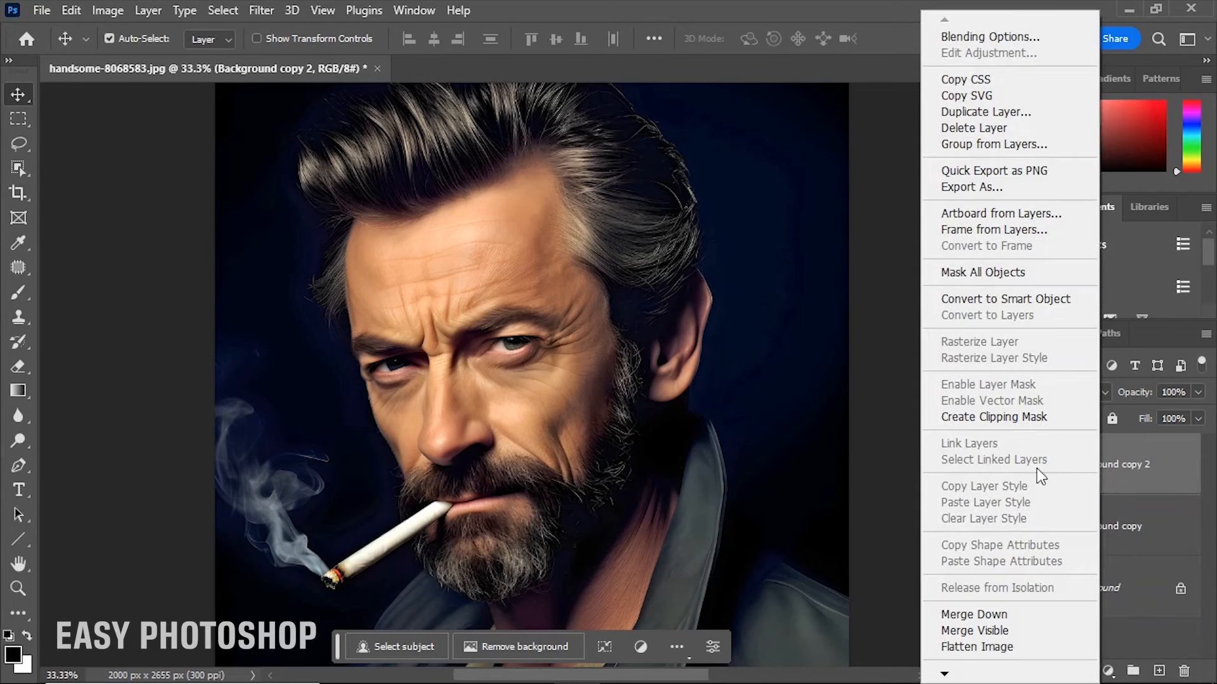
click(998, 301)
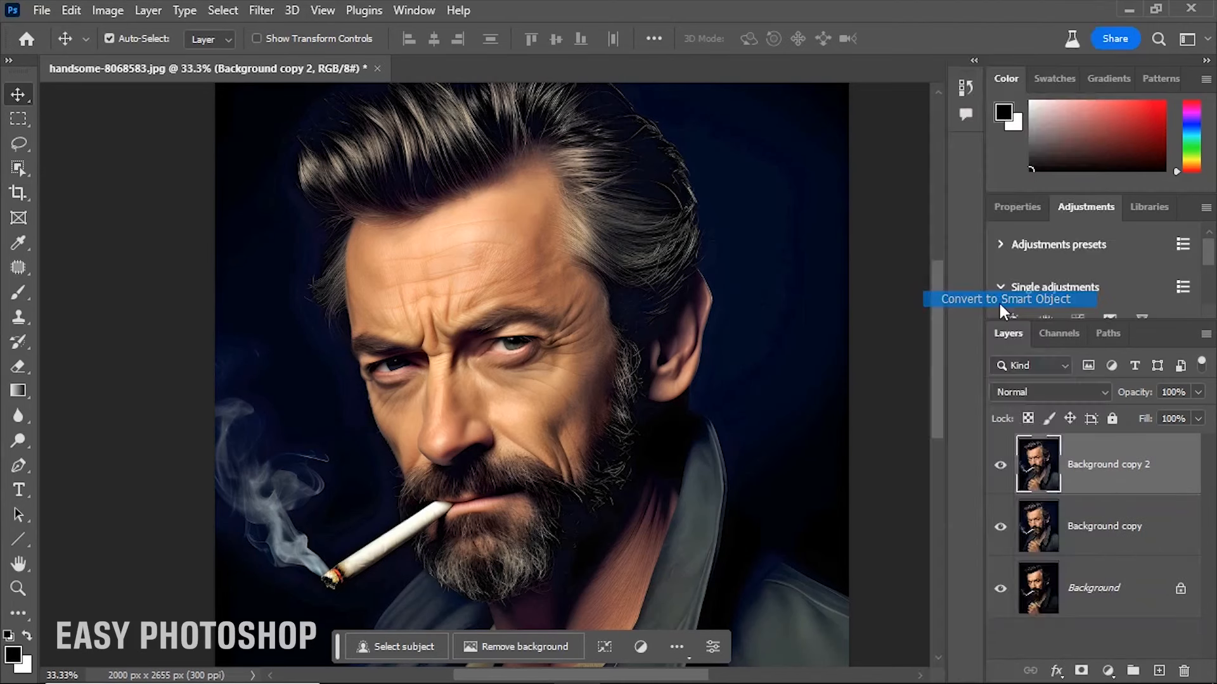
Step: Open the Oil Paint filter for the Background copy 2 layer and frame the cheek and beard in its preview at 33%
click(261, 10)
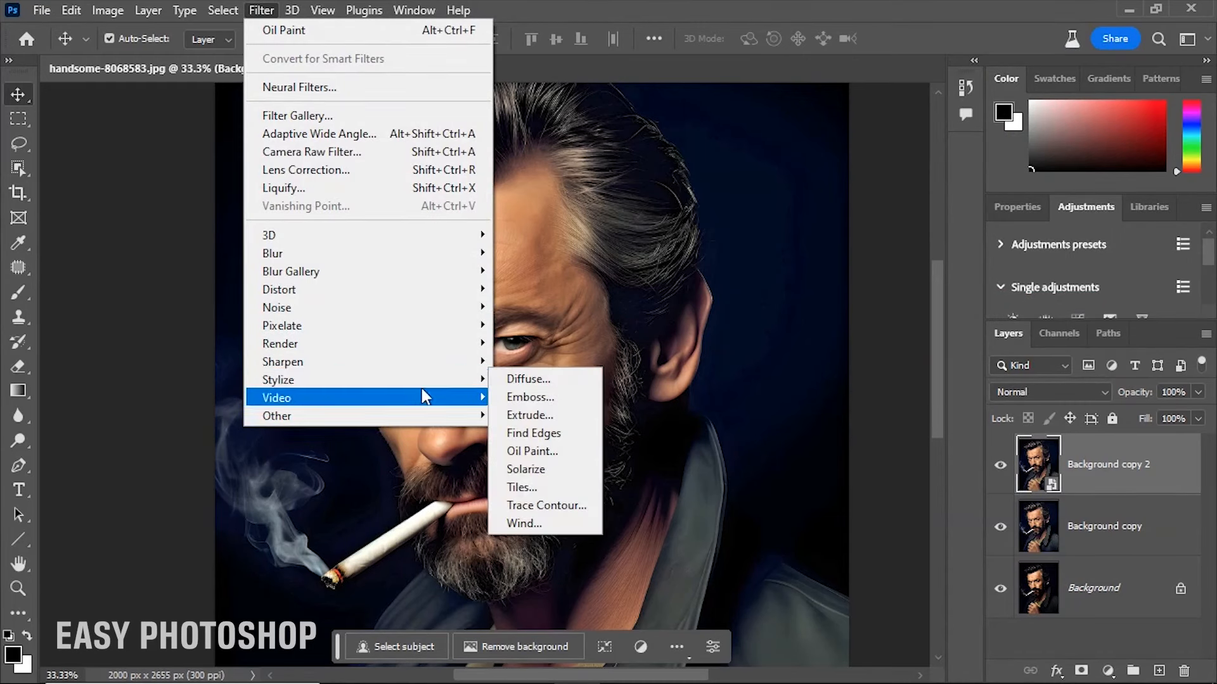
mouse_move(485, 382)
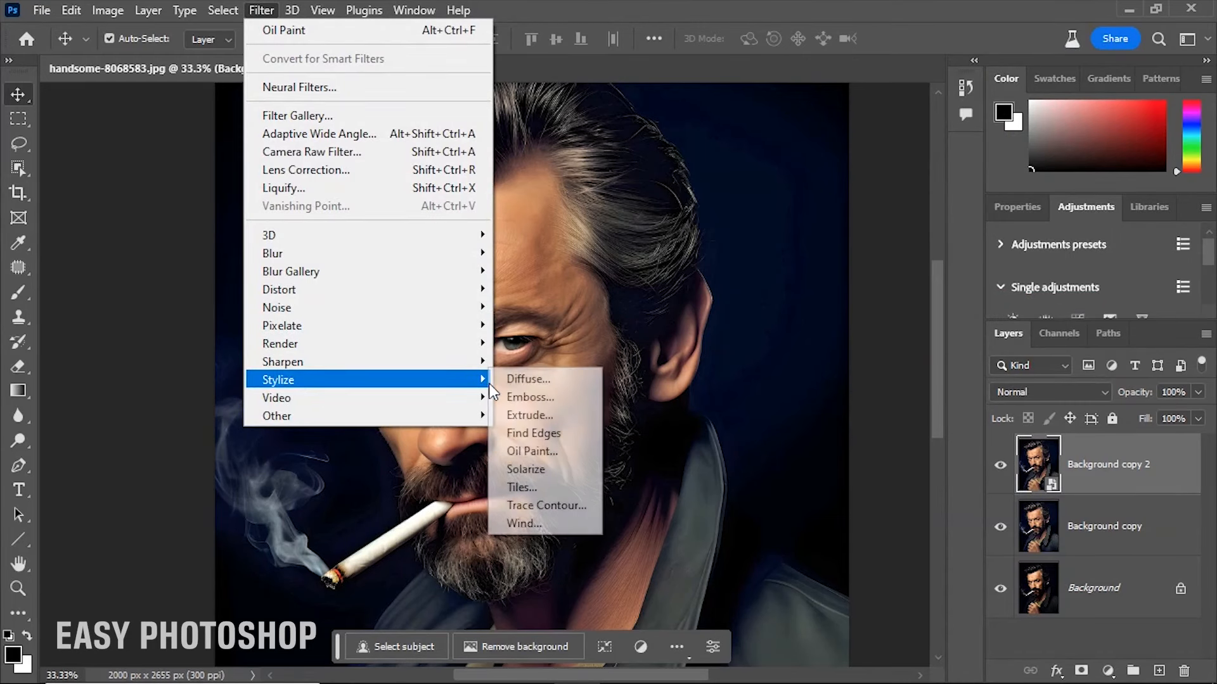
click(546, 456)
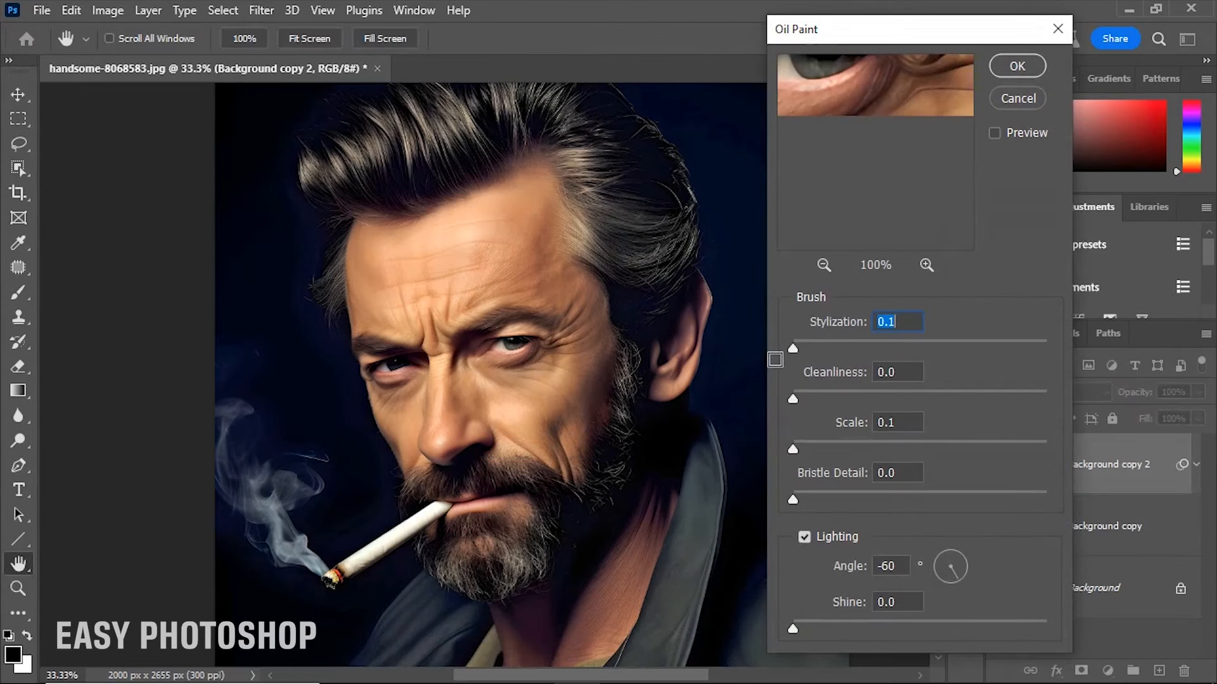
click(823, 266)
click(822, 266)
mouse_move(836, 212)
mouse_down()
mouse_move(837, 130)
mouse_move(815, 137)
mouse_up()
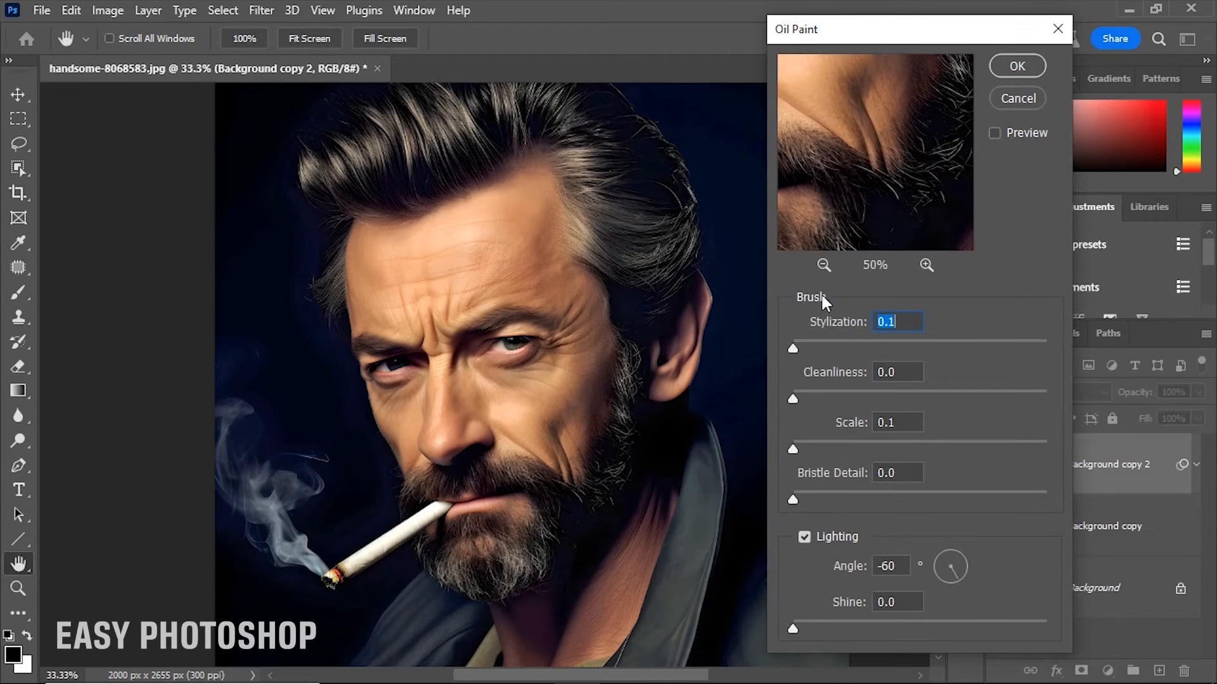
click(822, 265)
drag(823, 189, 843, 209)
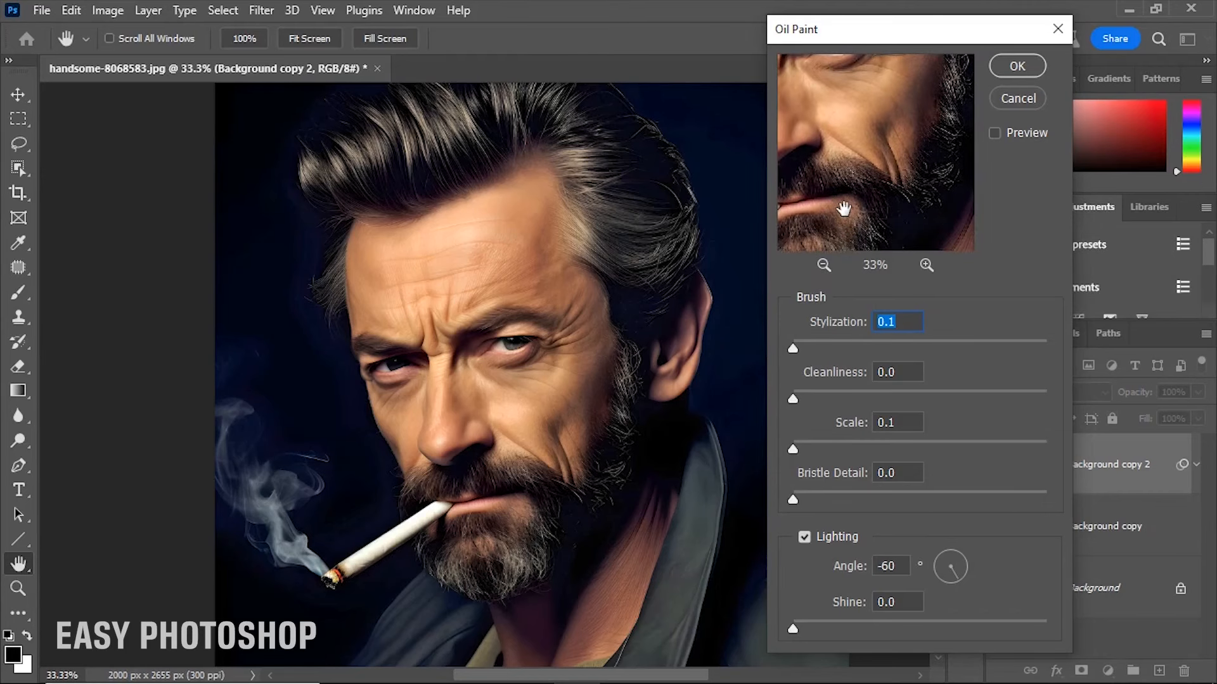
Step: Apply the Oil Paint filter with Stylization 7.0, Cleanliness 3.9, Scale 1.1, Bristle Detail 1.1 and Shine 0.6
drag(793, 349, 972, 358)
drag(793, 399, 892, 401)
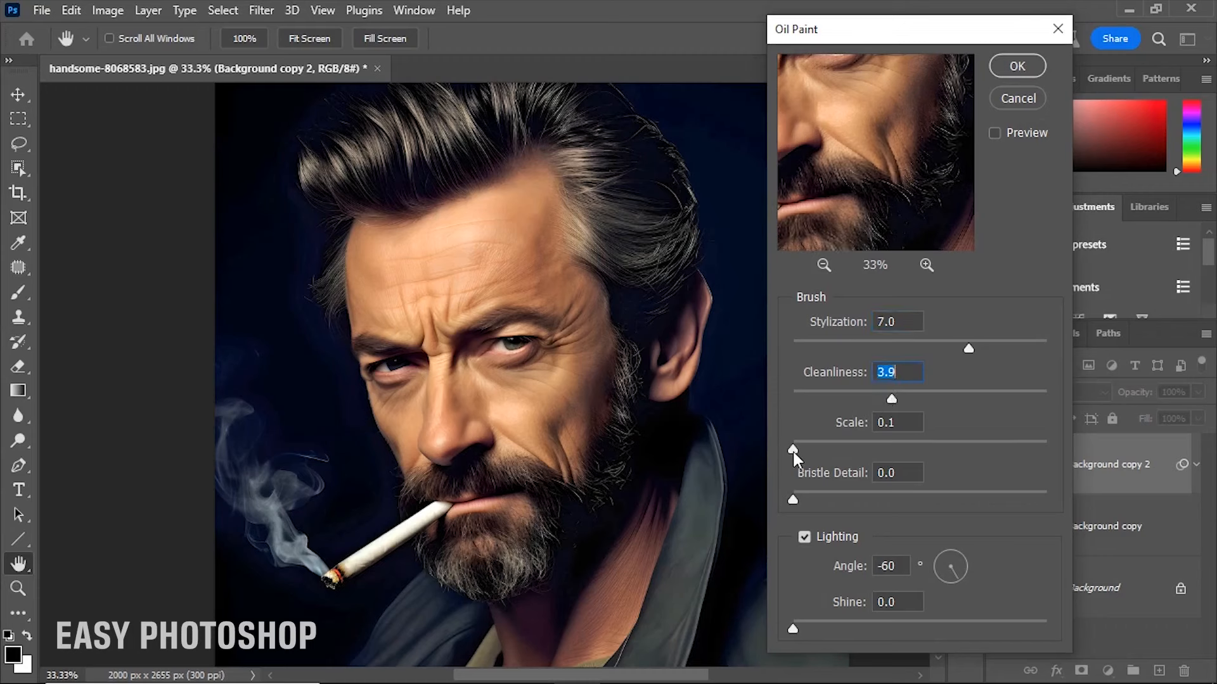
drag(794, 453, 820, 456)
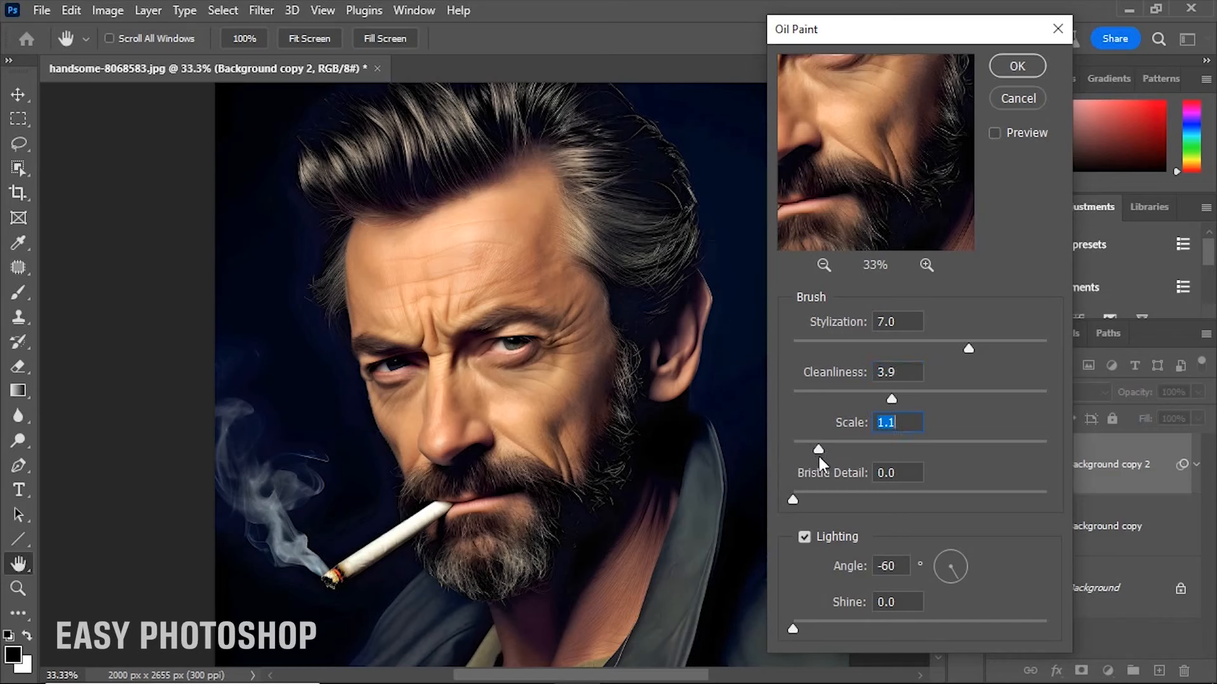
drag(792, 500, 820, 501)
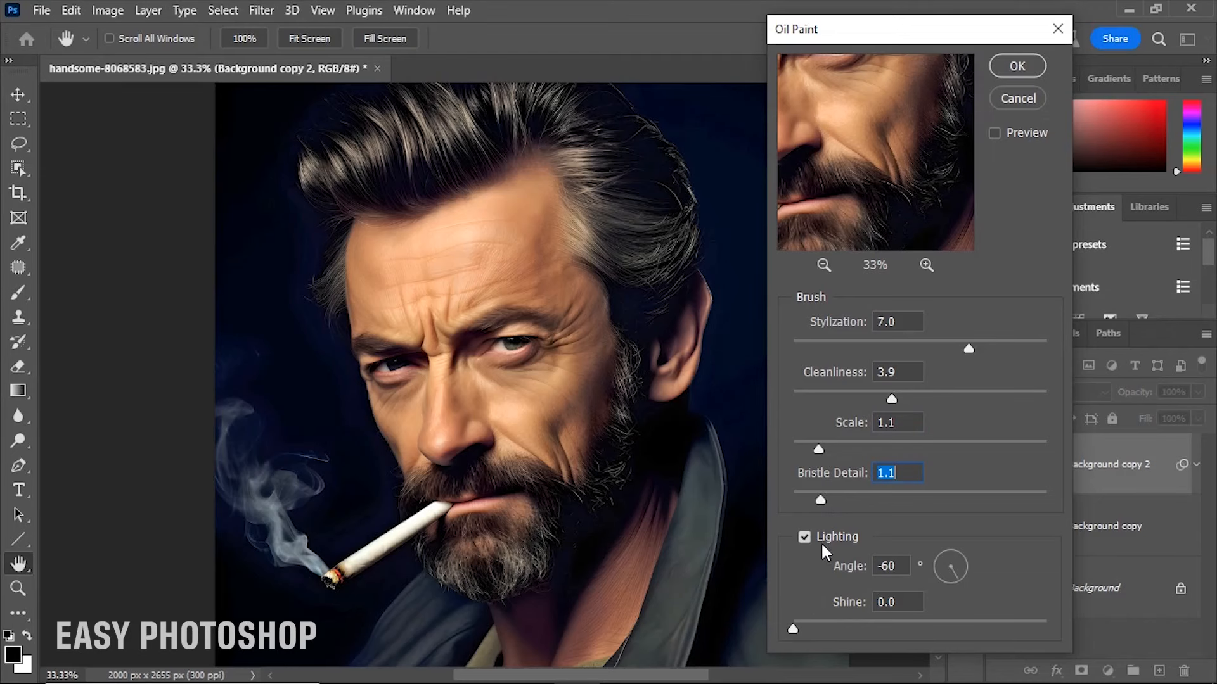
drag(793, 630, 808, 638)
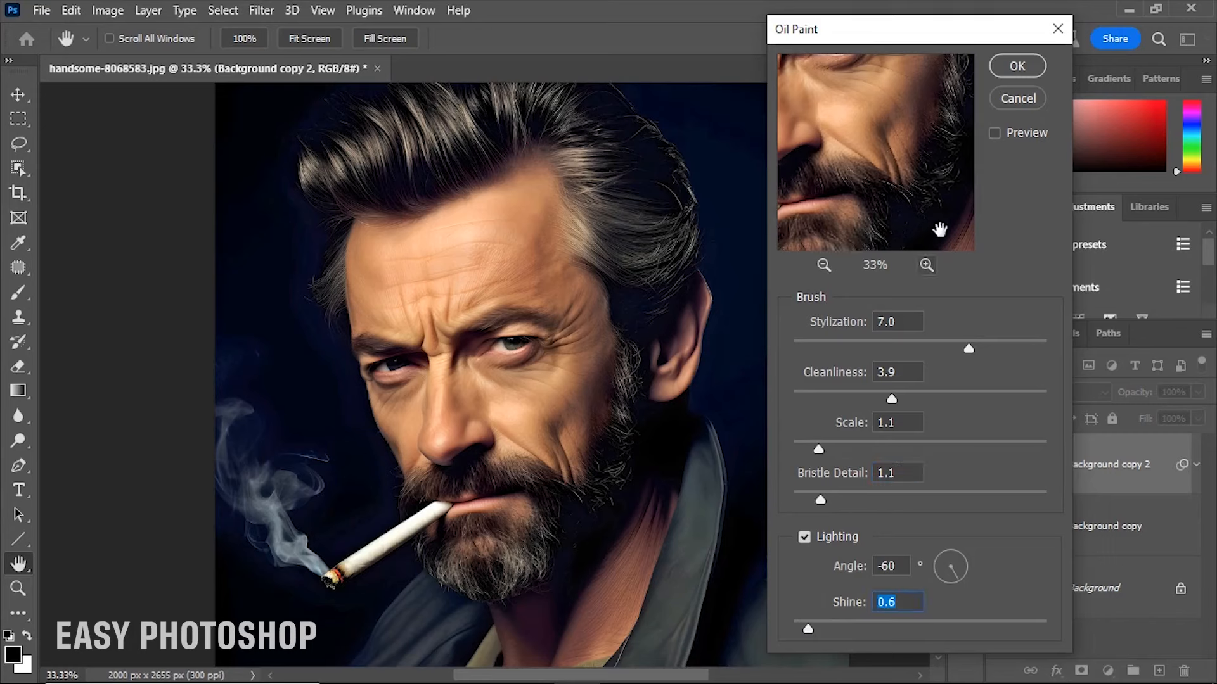
click(1017, 67)
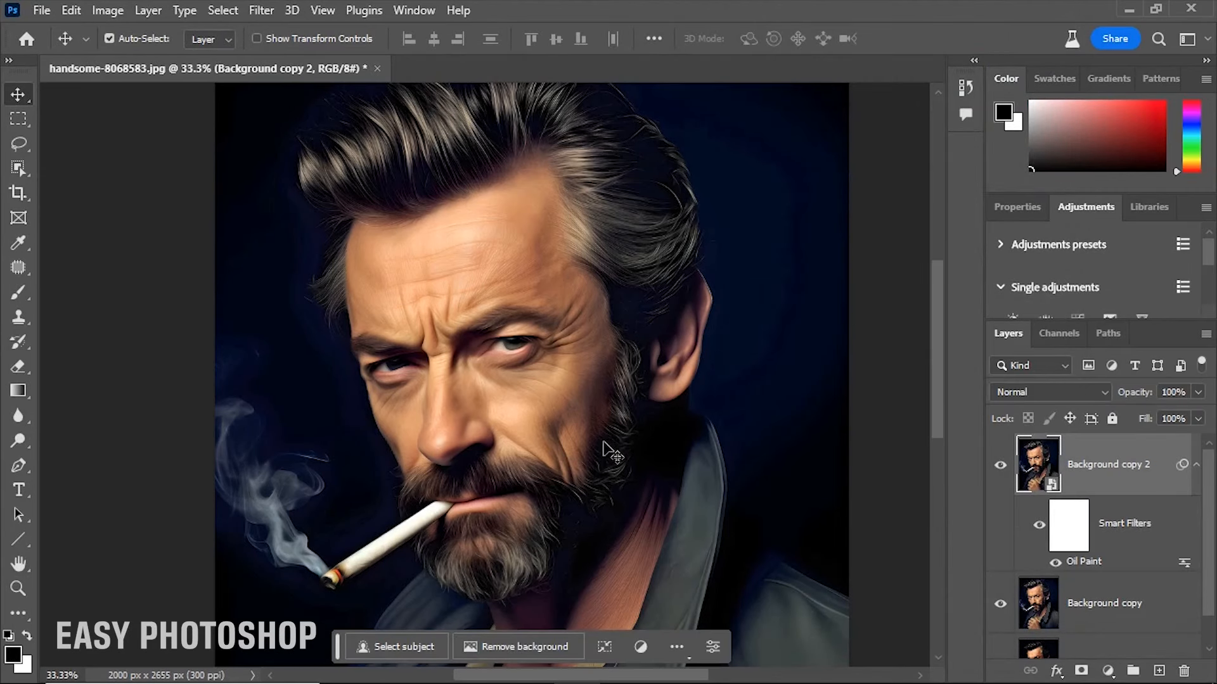
Step: Examine the oil-paint effect on the face, hand and hair at 50% zoom, comparing it with the unfiltered layer
key(ctrl+plus)
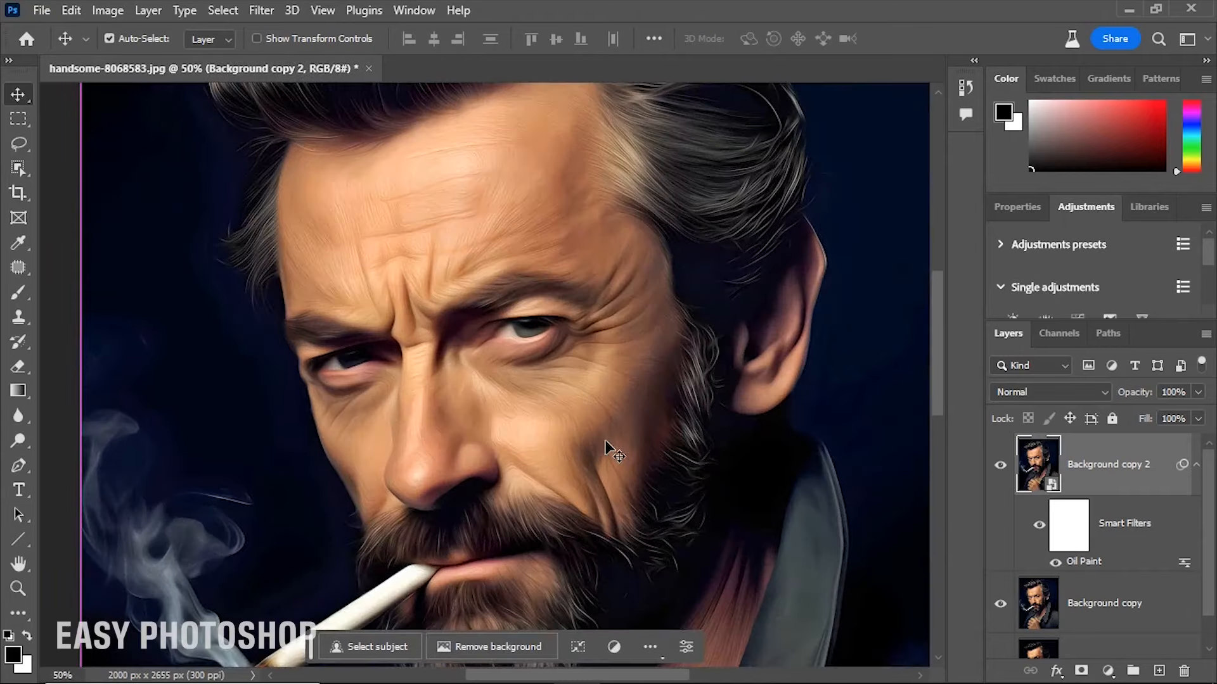
drag(567, 445, 645, 404)
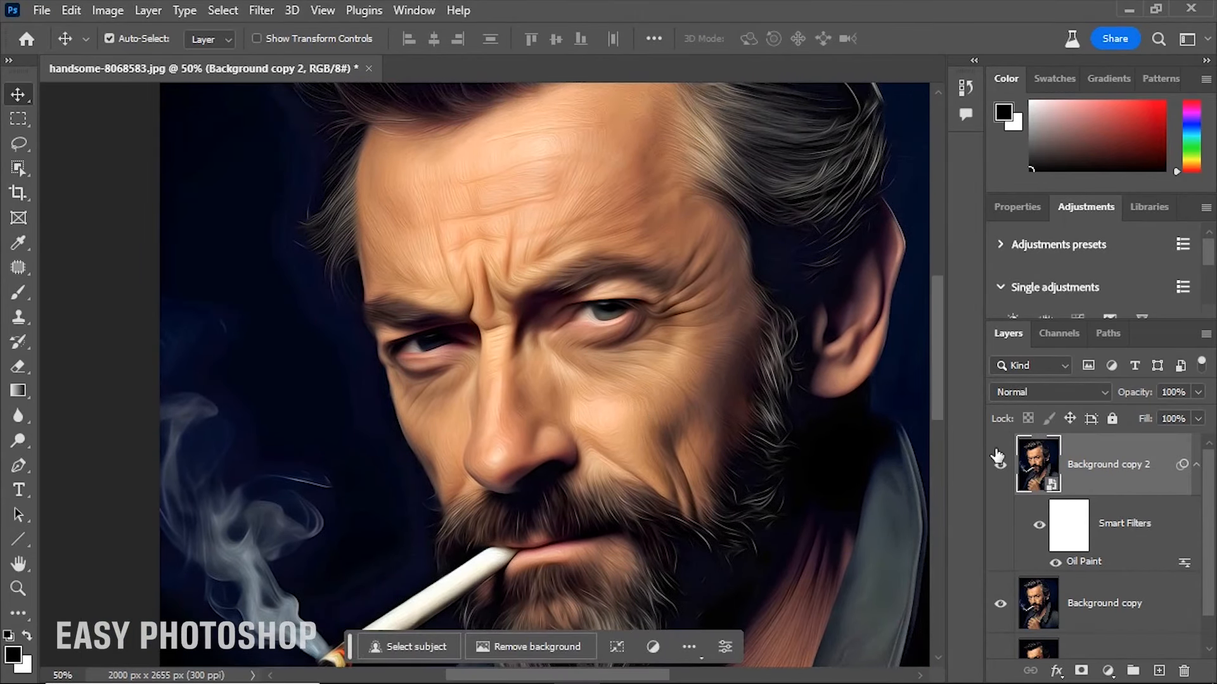
click(1000, 465)
click(1001, 465)
scroll(786, 498, down, 3)
scroll(786, 493, down, 7)
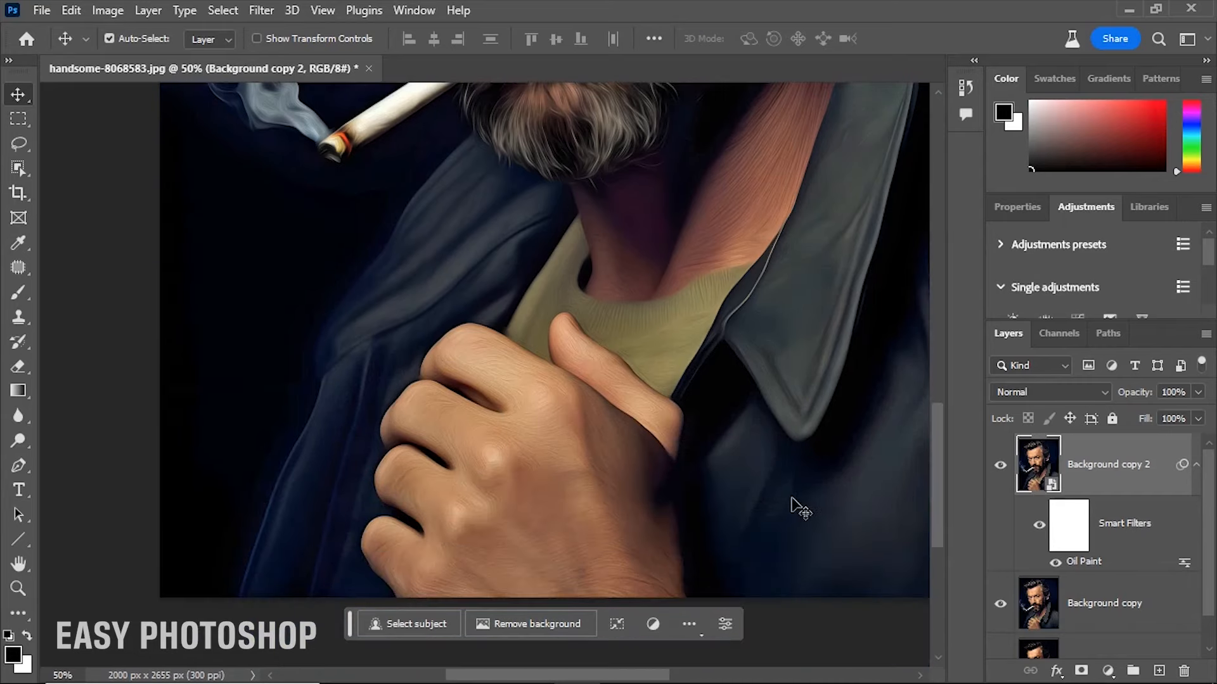
click(1000, 466)
scroll(652, 469, up, 6)
scroll(652, 463, up, 8)
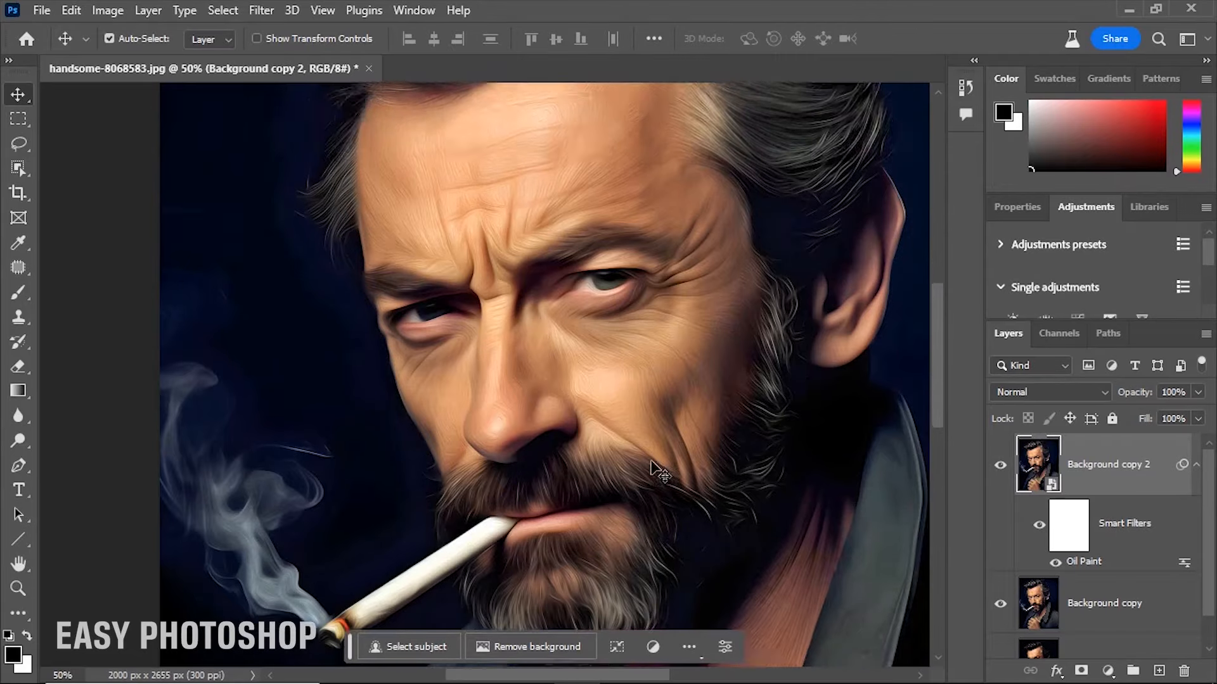
scroll(655, 460, up, 1)
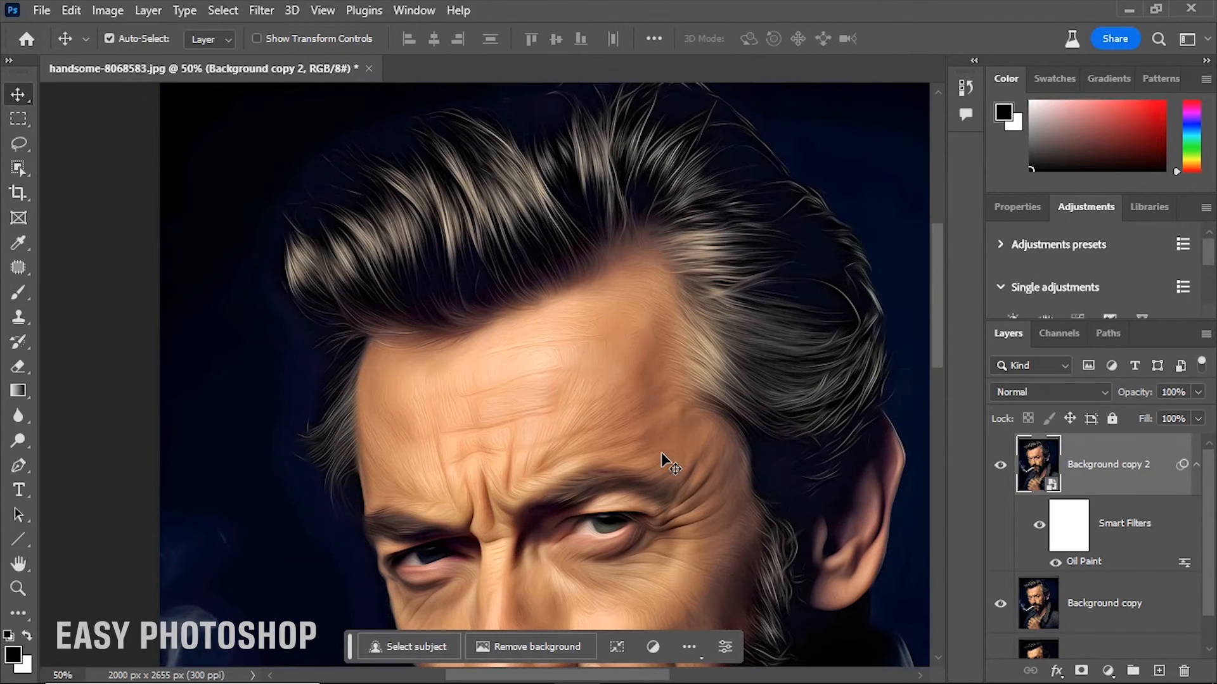
Step: Compare the painted portrait with the original Background layer at 33.3% zoom
key(ctrl+minus)
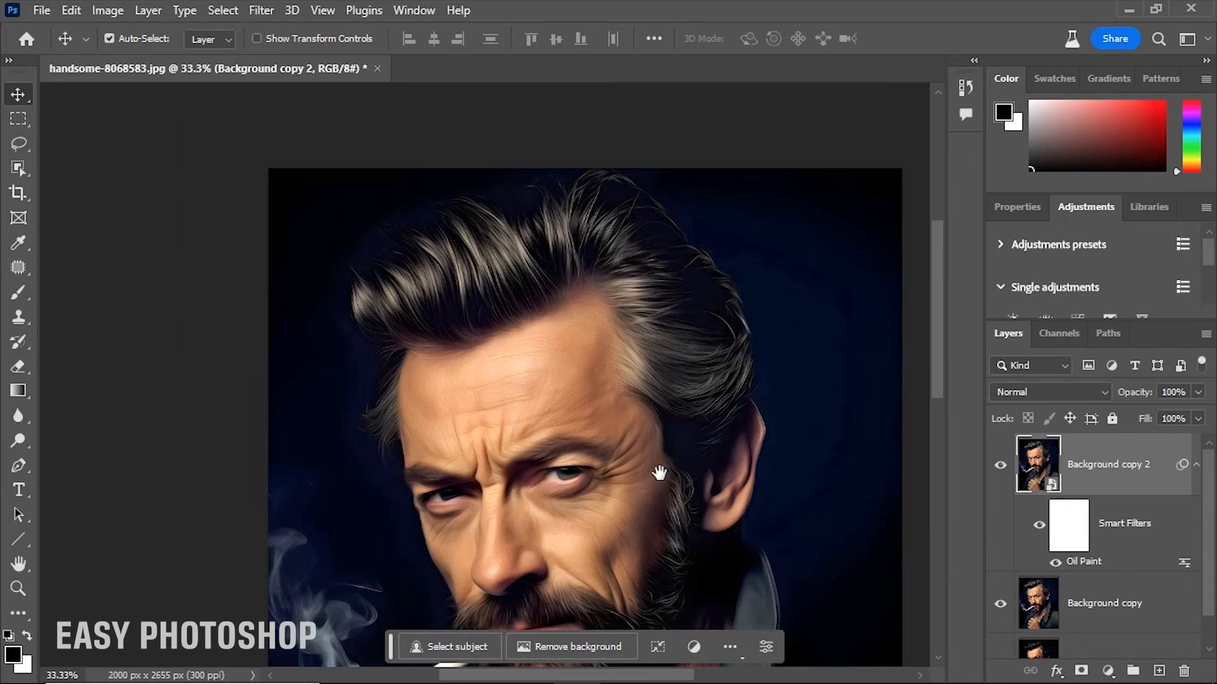
scroll(659, 443, down, 4)
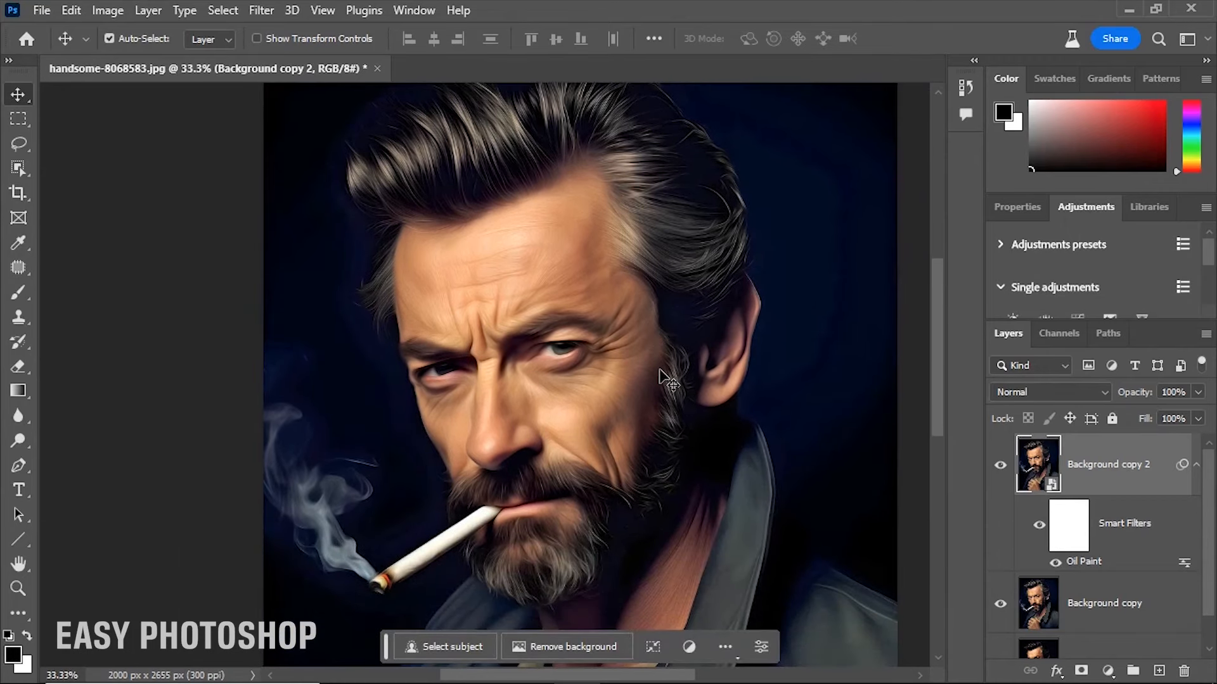
scroll(580, 354, down, 1)
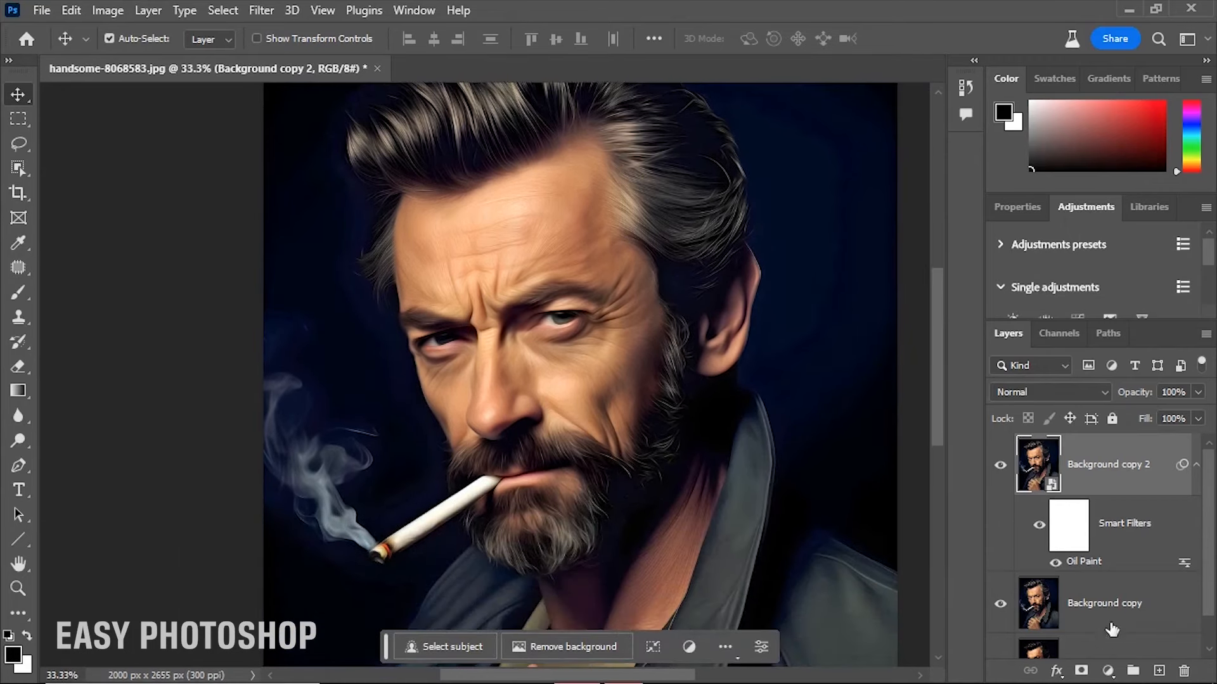
scroll(1090, 558, down, 1)
alt+click(1001, 629)
alt+click(1001, 630)
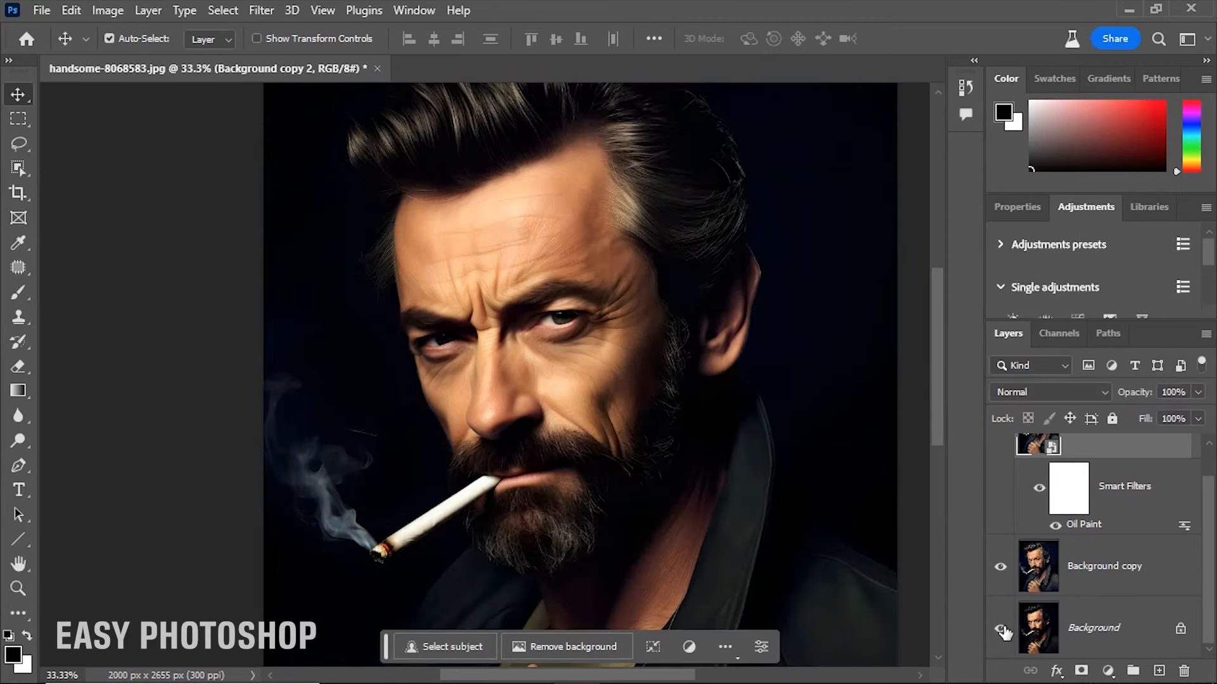
alt+click(1000, 629)
alt+click(1000, 629)
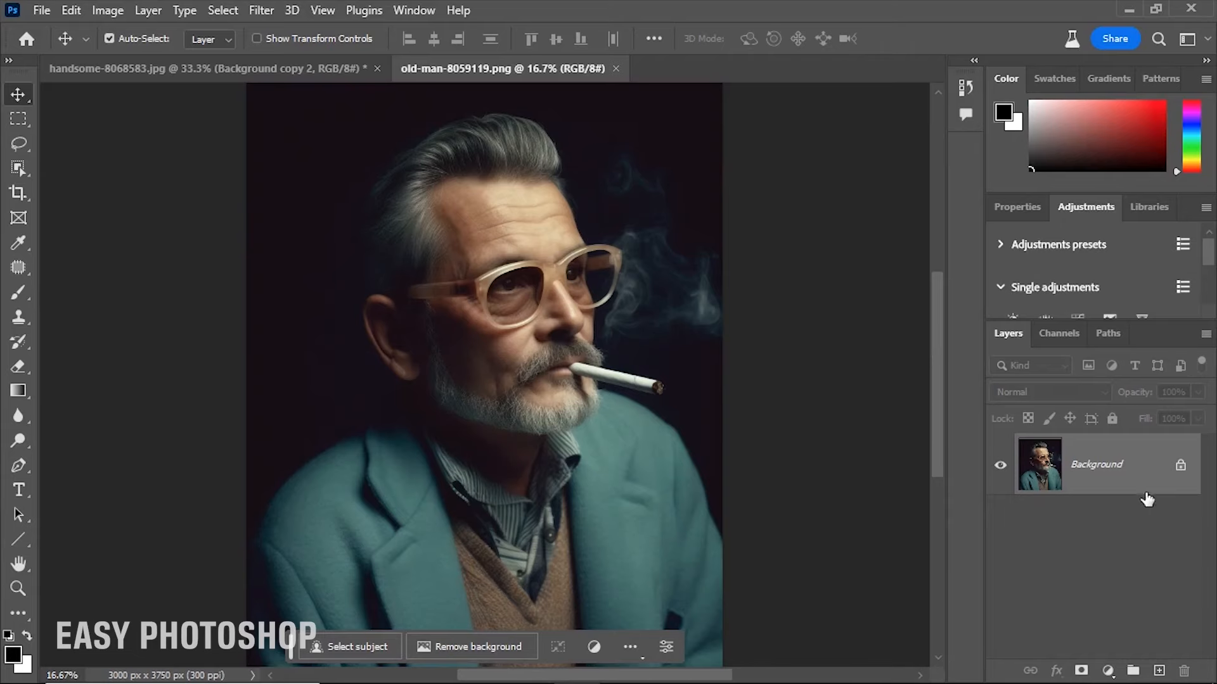
Step: Duplicate the Background layer of the old-man portrait and resize the image to 2000 pixels wide with proportions kept
drag(1160, 482, 1154, 669)
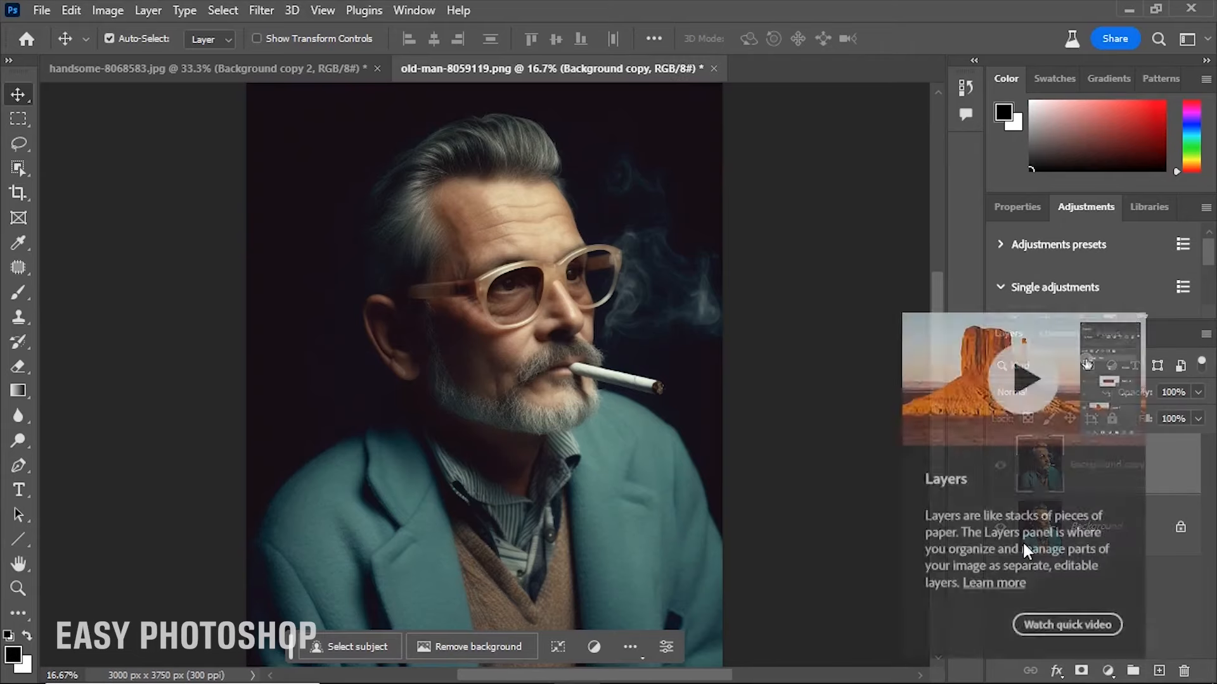
click(108, 11)
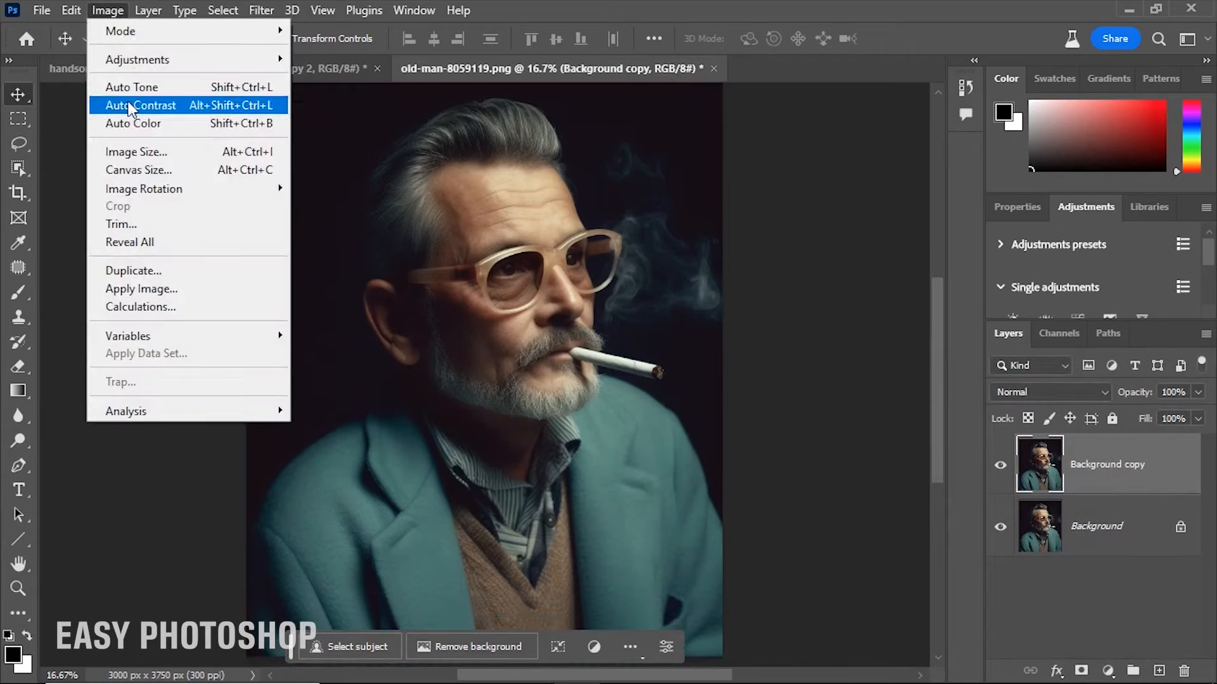
click(133, 151)
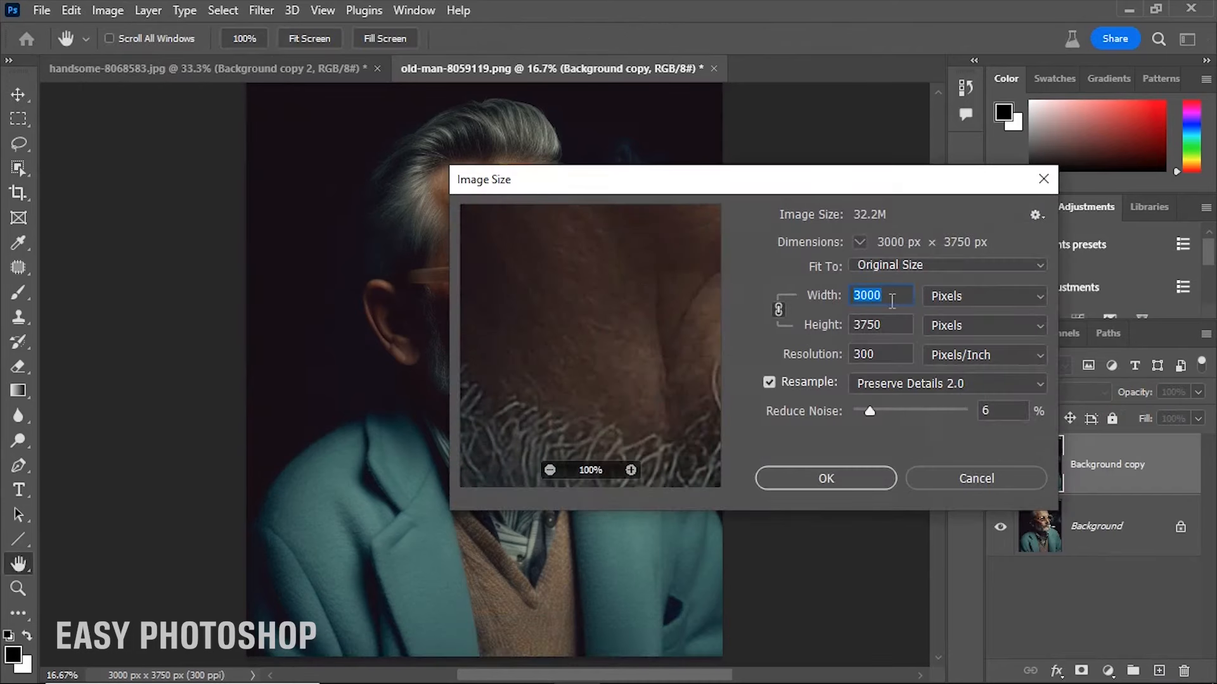
key(BackSpace)
text(2)
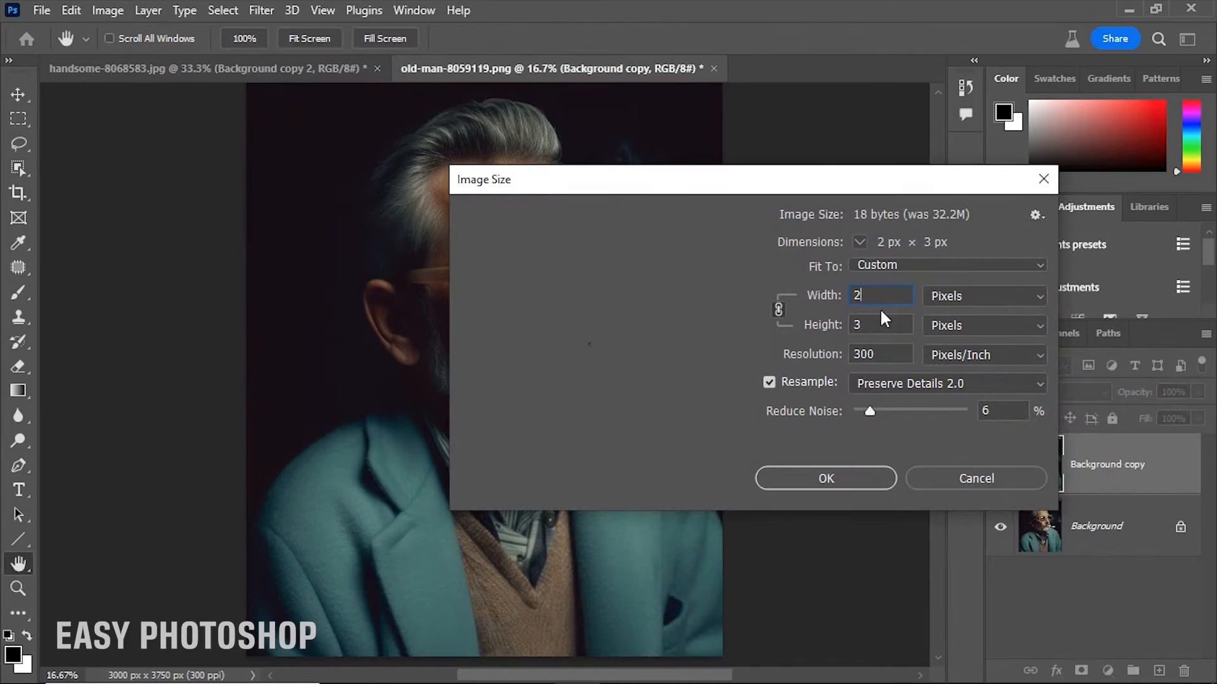
text(000)
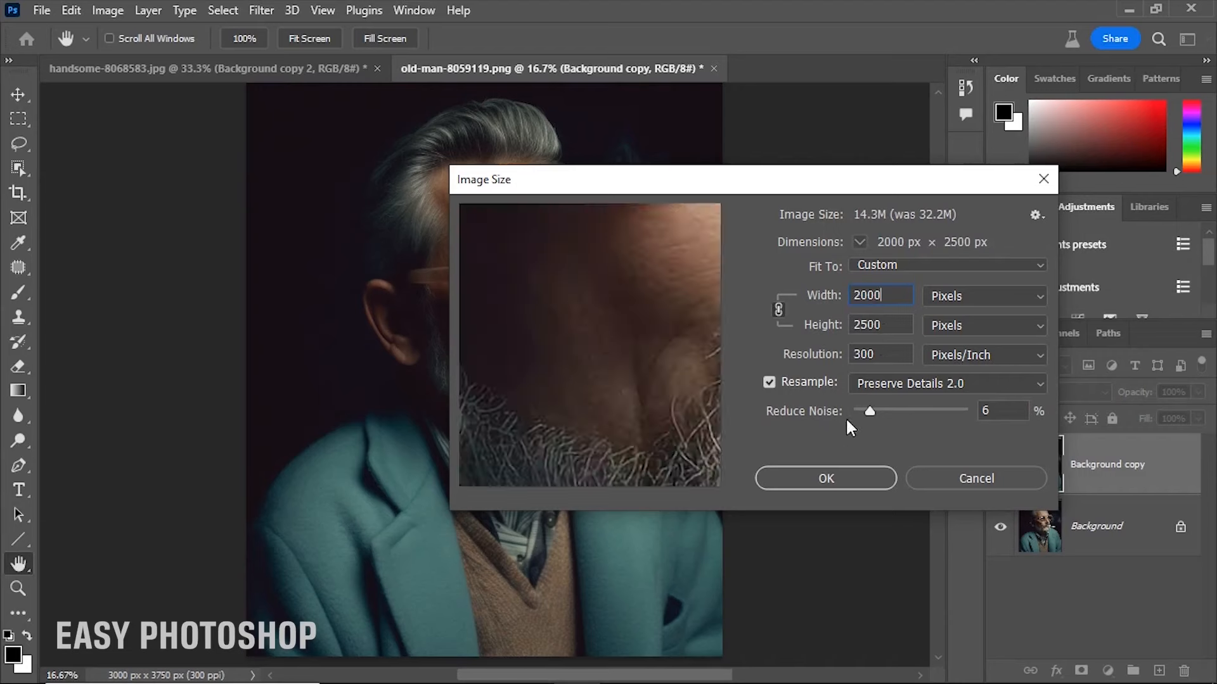
click(835, 477)
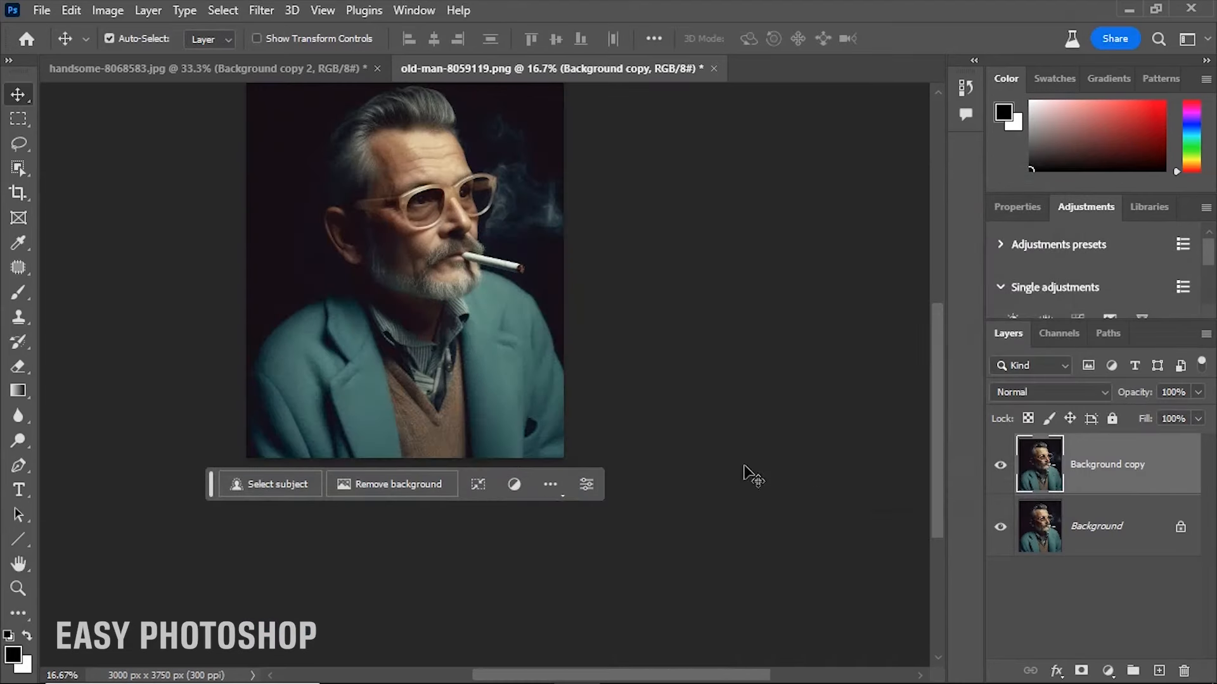
Step: Apply Levels to the Background copy layer with input black point 9, midtone 1.27 and white point 252
scroll(478, 401, up, 5)
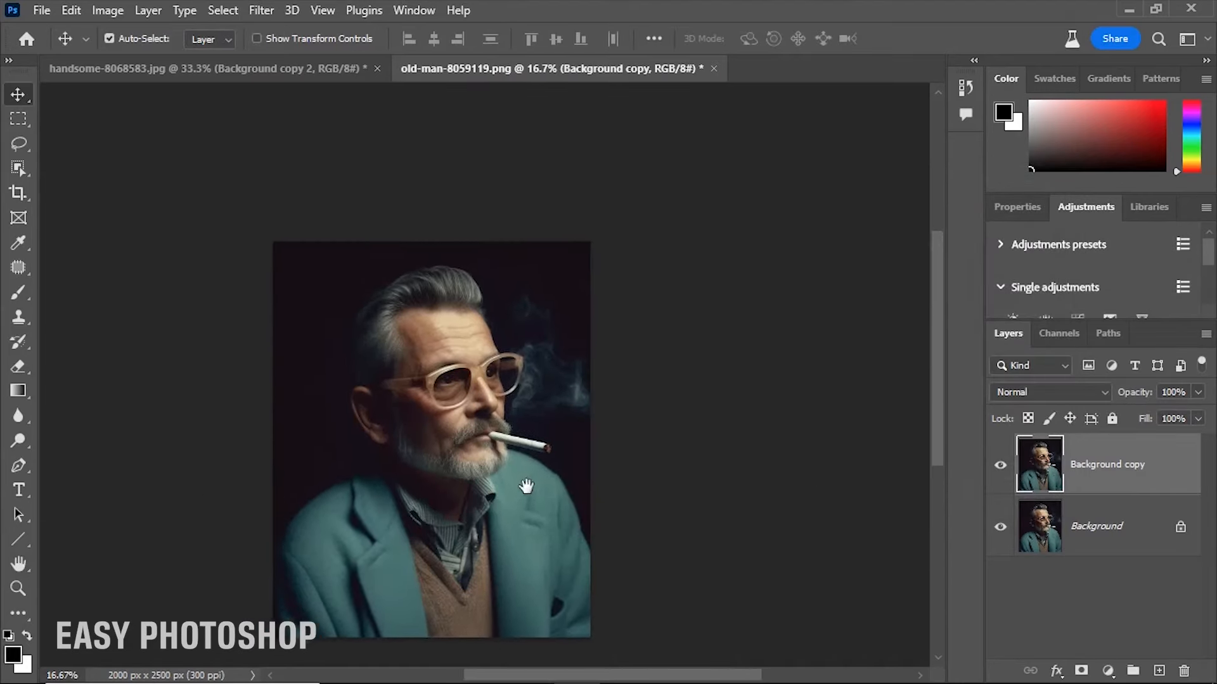
key(ctrl+plus)
key(ctrl+plus)
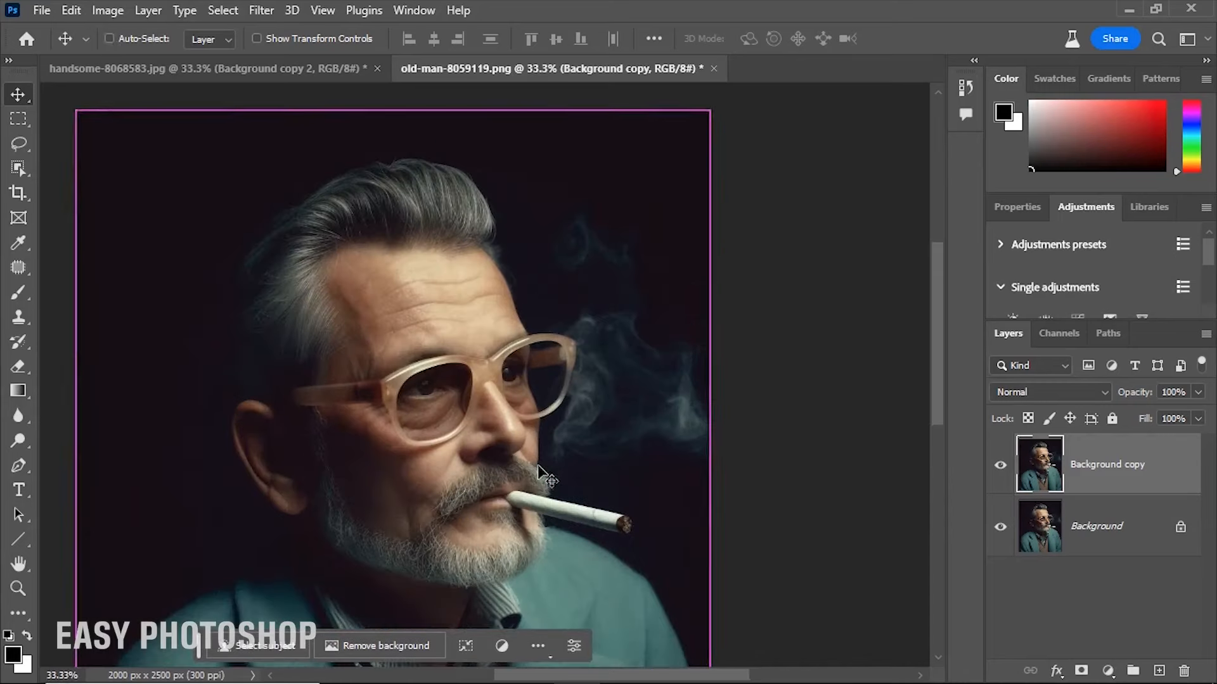
drag(545, 440, 618, 347)
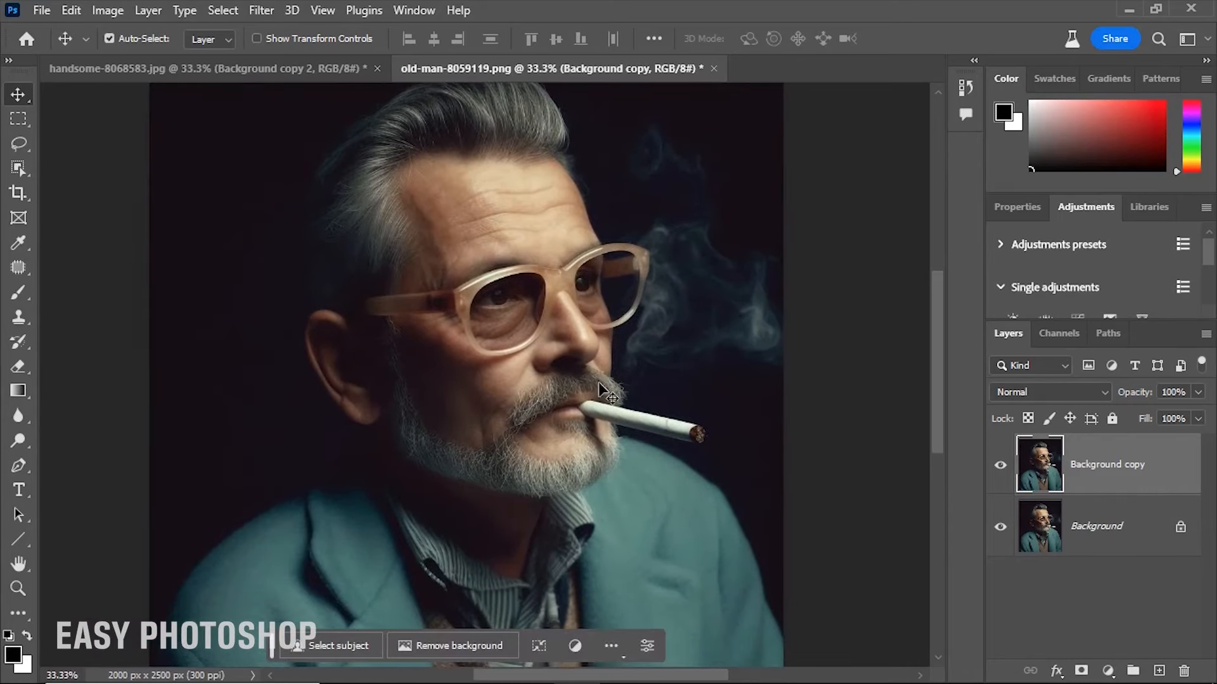
click(109, 11)
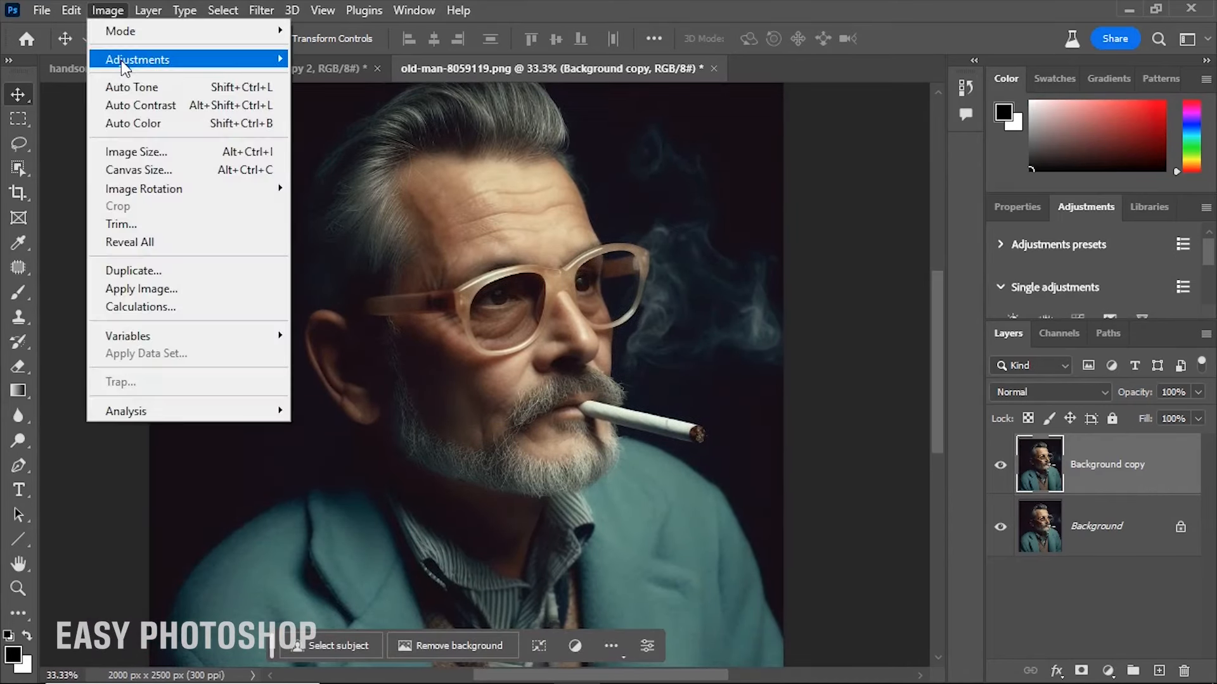
mouse_move(120, 60)
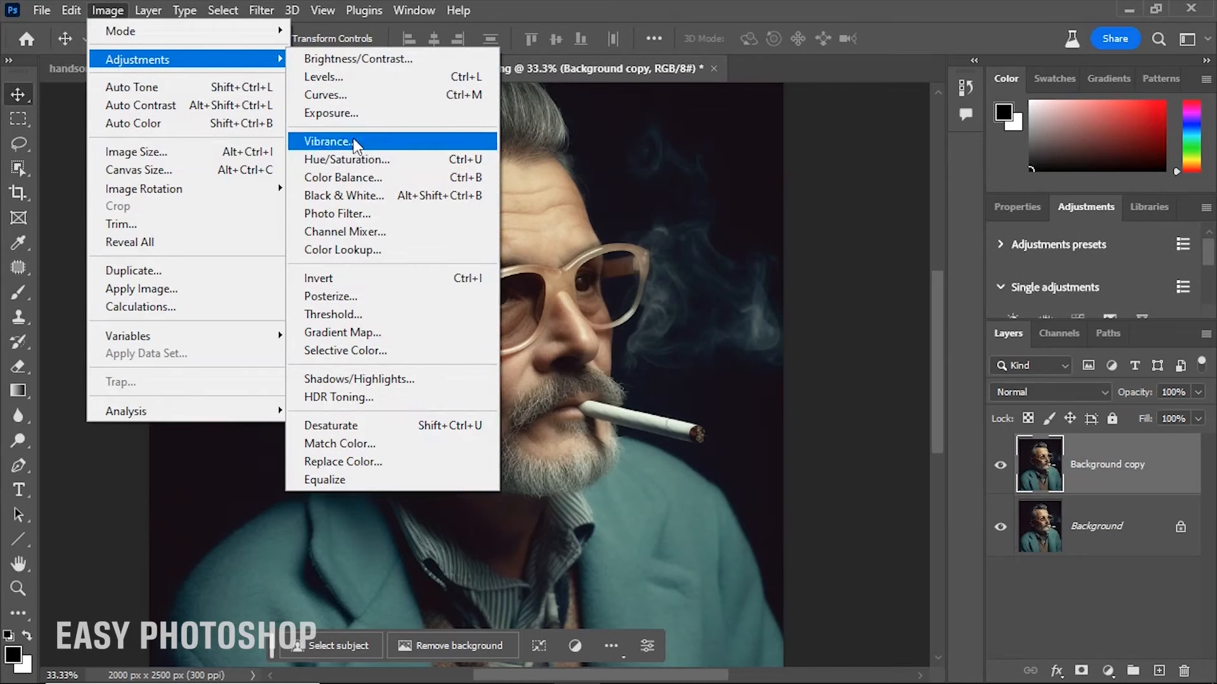
click(336, 79)
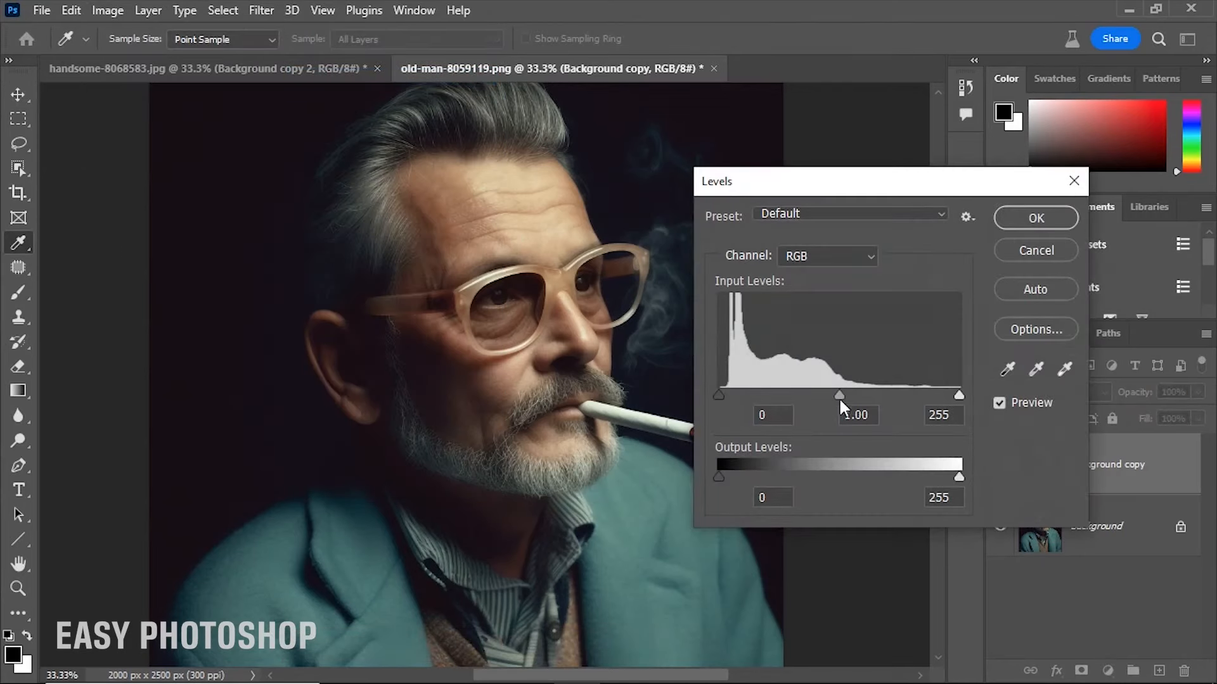
drag(836, 396, 817, 396)
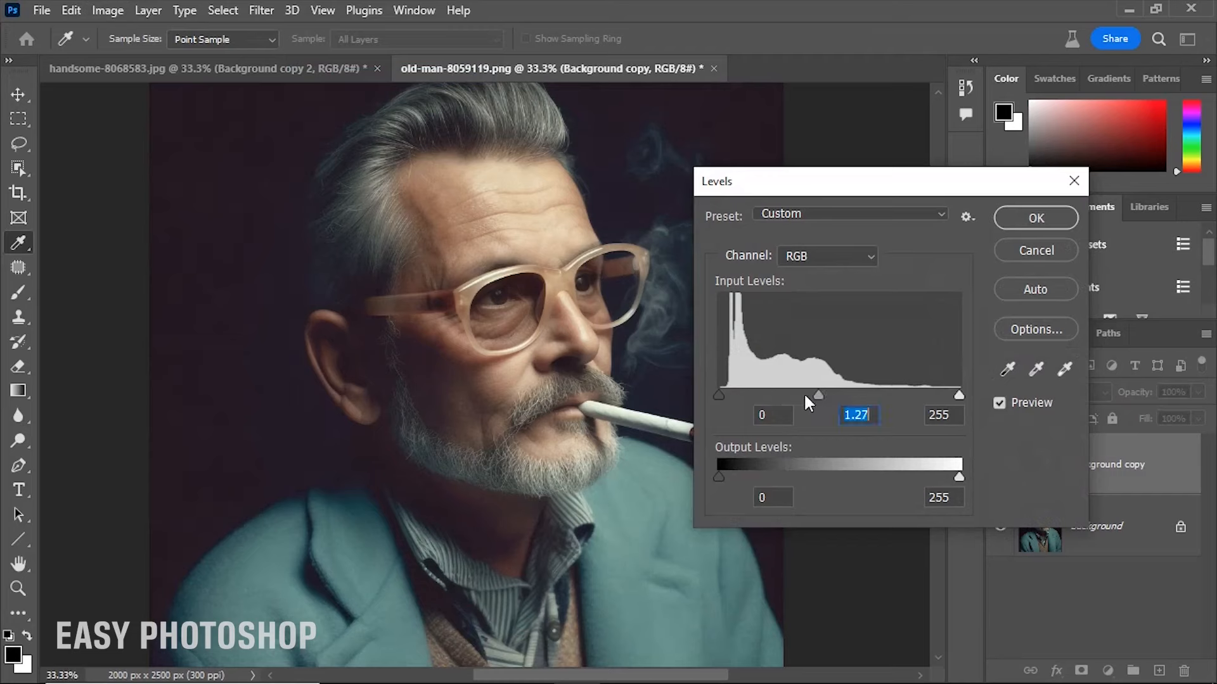
drag(718, 390, 728, 397)
mouse_move(958, 396)
mouse_down()
mouse_move(944, 397)
mouse_move(955, 395)
mouse_up()
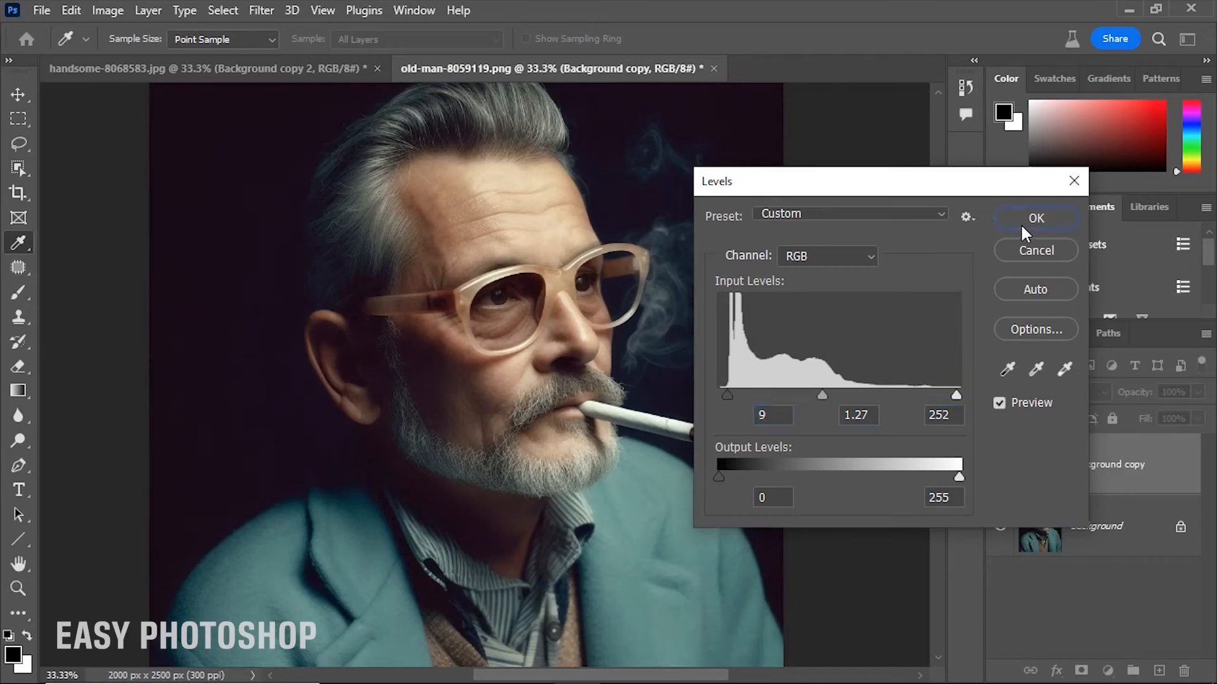
click(1021, 222)
Step: Apply Shadows/Highlights to the Background copy layer with a Shadows amount around 5% and a slight Highlights amount
click(119, 14)
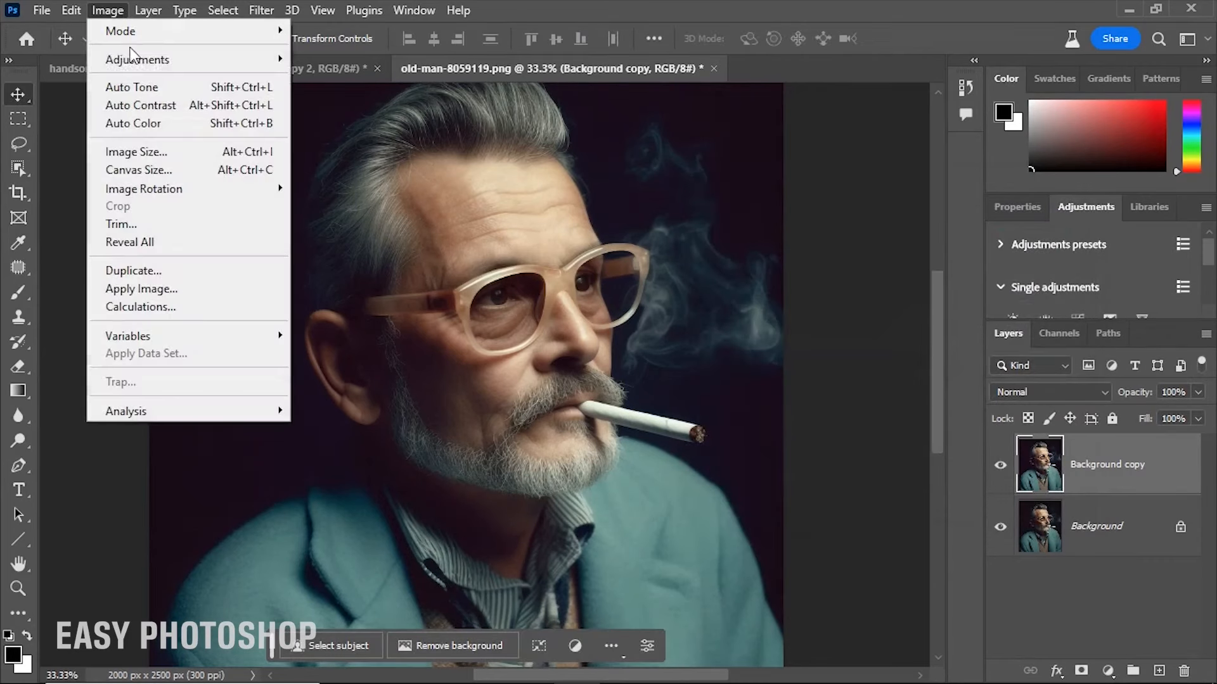
mouse_move(196, 59)
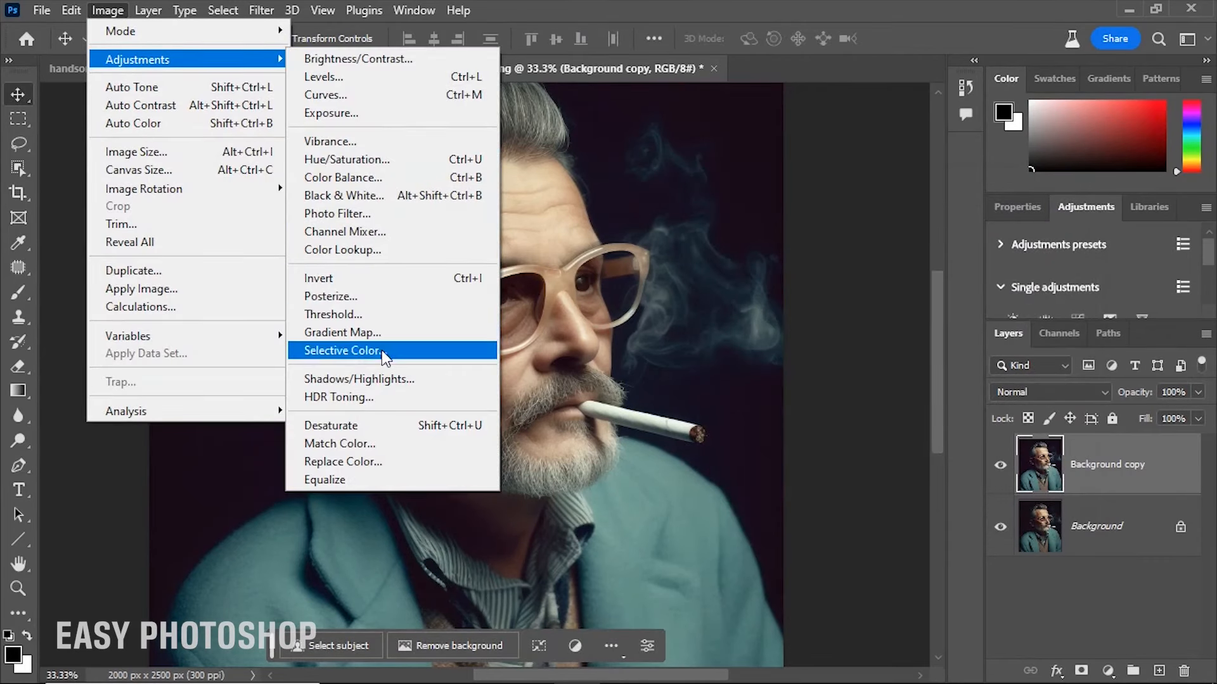
click(380, 379)
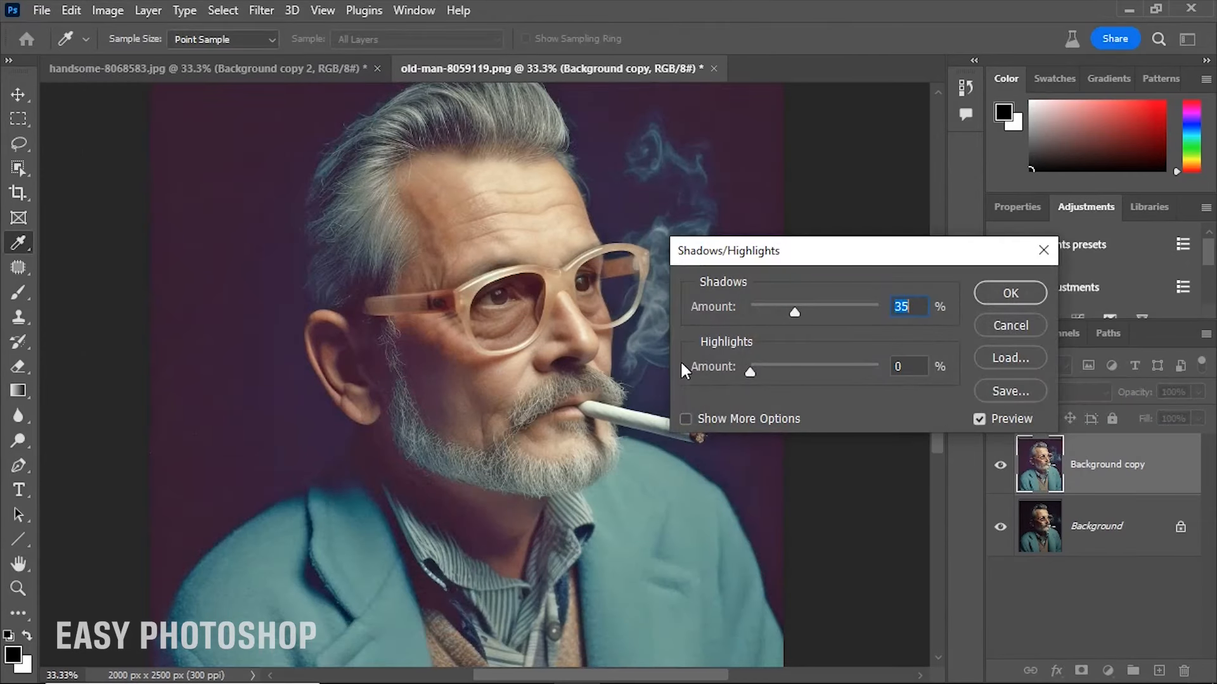
drag(785, 319, 773, 314)
mouse_move(751, 371)
mouse_down()
mouse_move(785, 368)
mouse_move(754, 367)
mouse_up()
drag(771, 309, 752, 312)
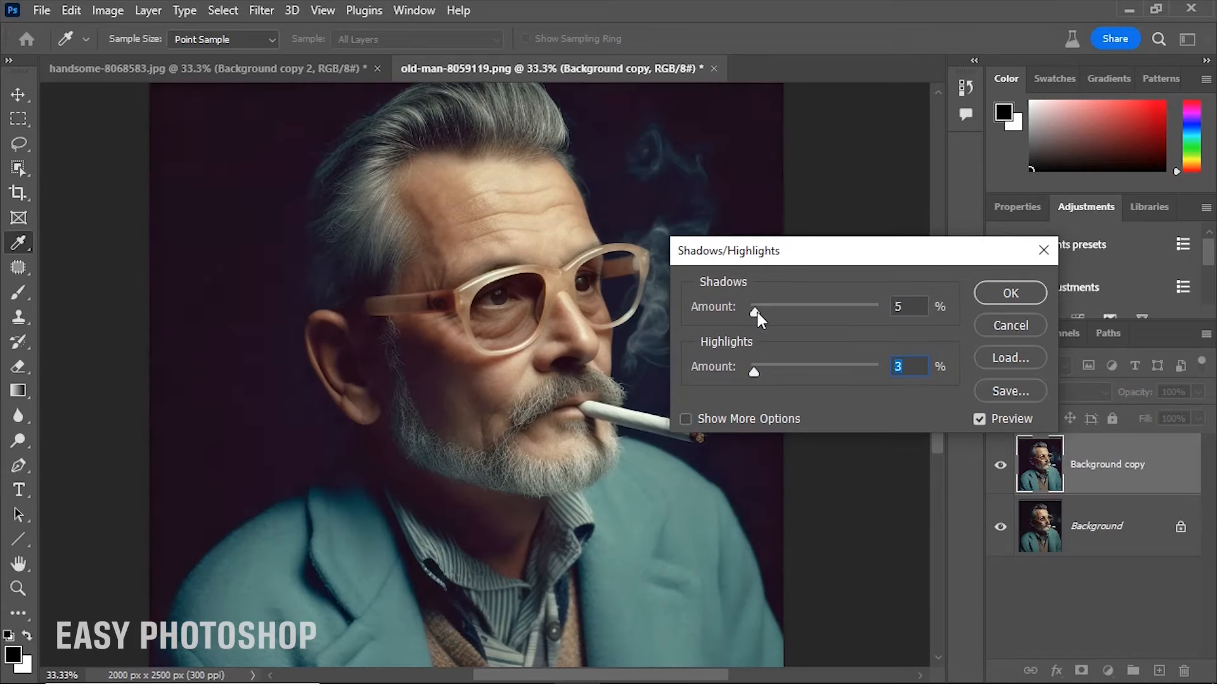
click(758, 313)
drag(758, 365, 759, 363)
click(986, 291)
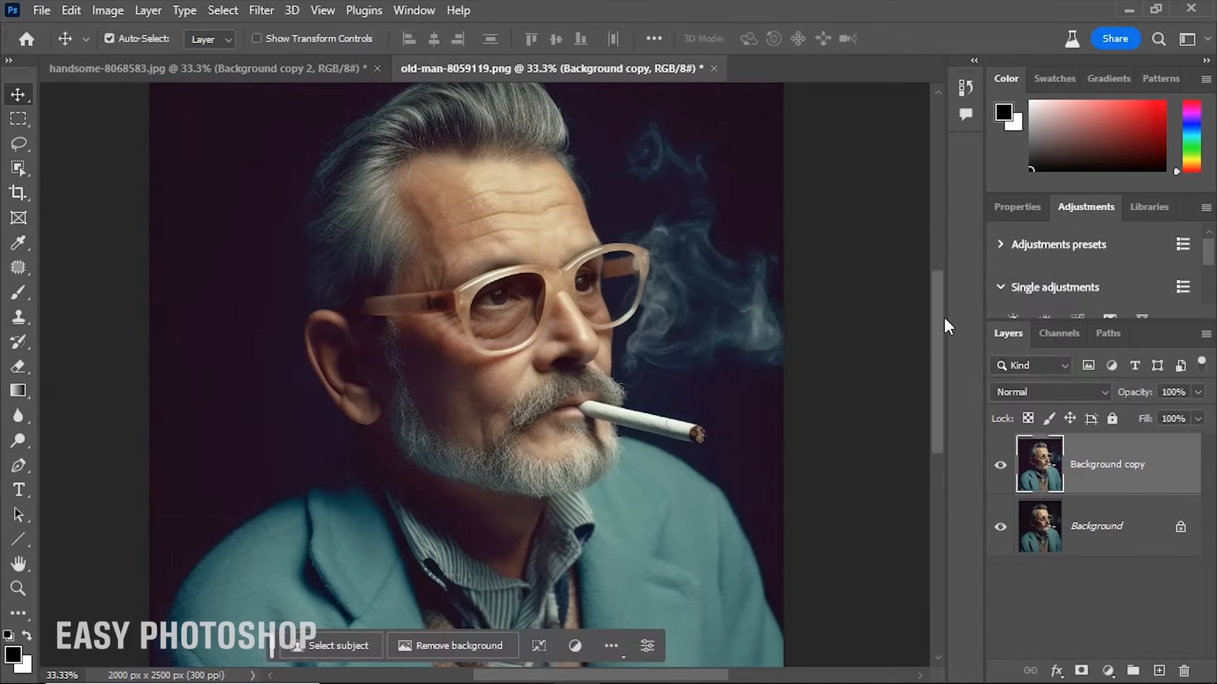
Step: Apply Brightness/Contrast with Brightness -5 and Contrast 31 to the Background copy layer, and compare the result with the original
click(107, 10)
mouse_move(143, 59)
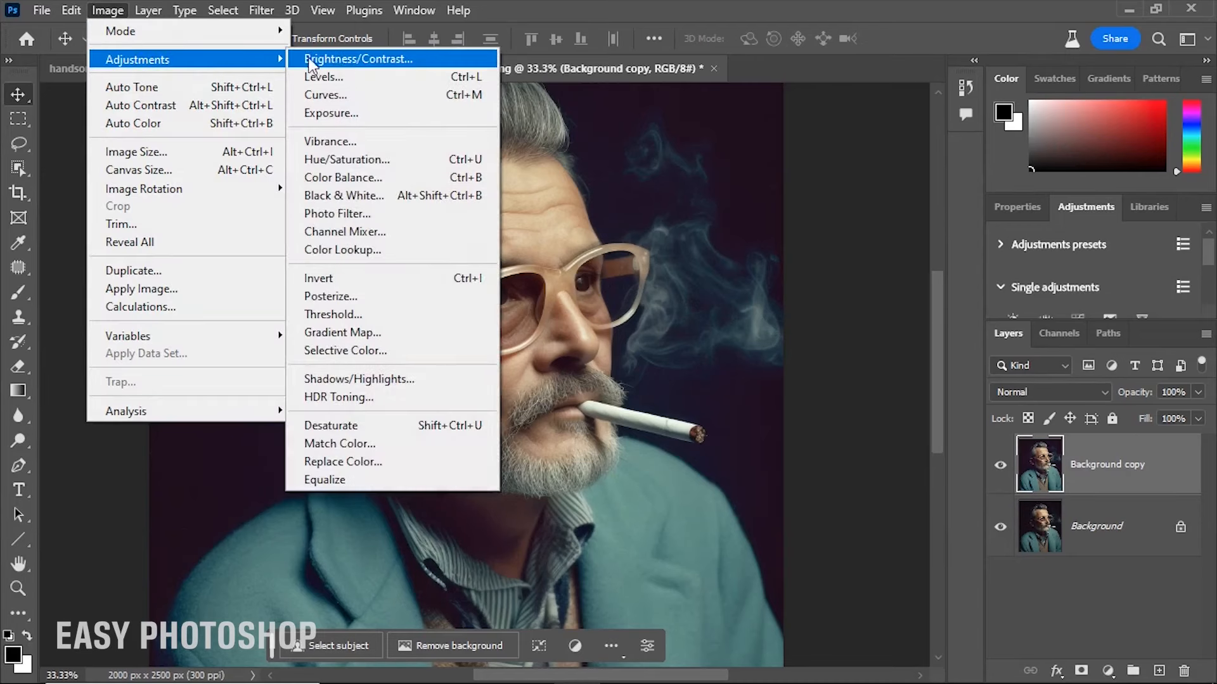
click(309, 61)
mouse_move(663, 242)
mouse_down()
mouse_move(677, 243)
mouse_move(664, 238)
mouse_up()
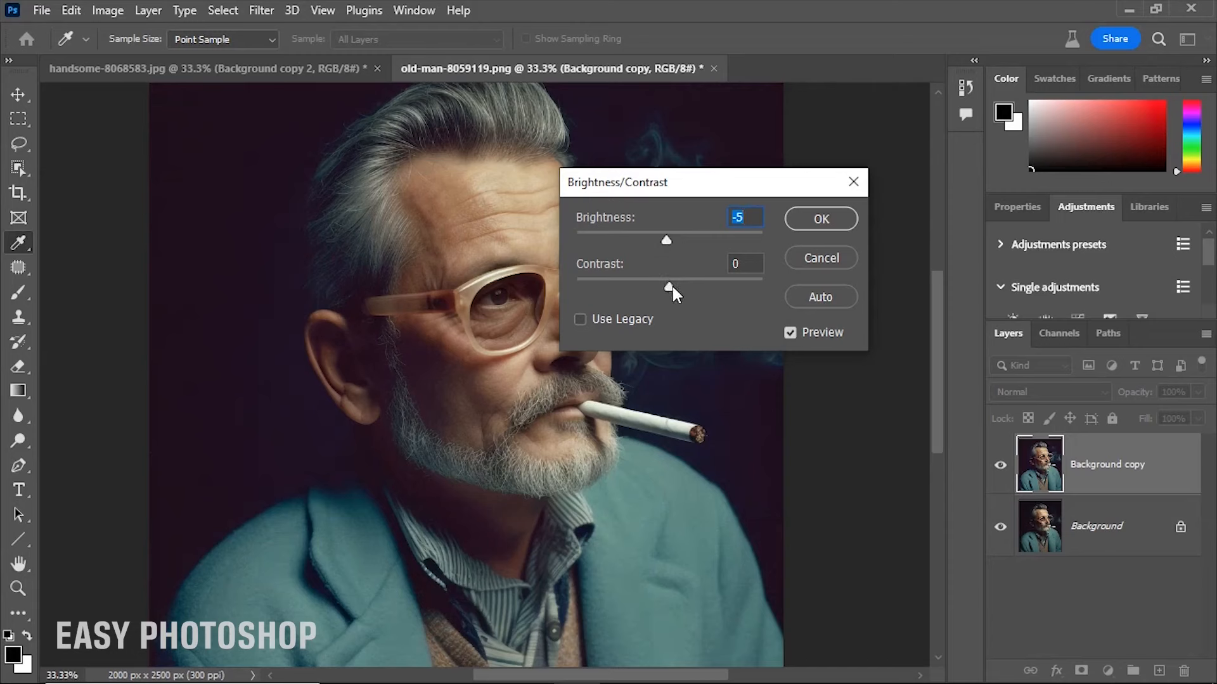
drag(692, 288, 698, 286)
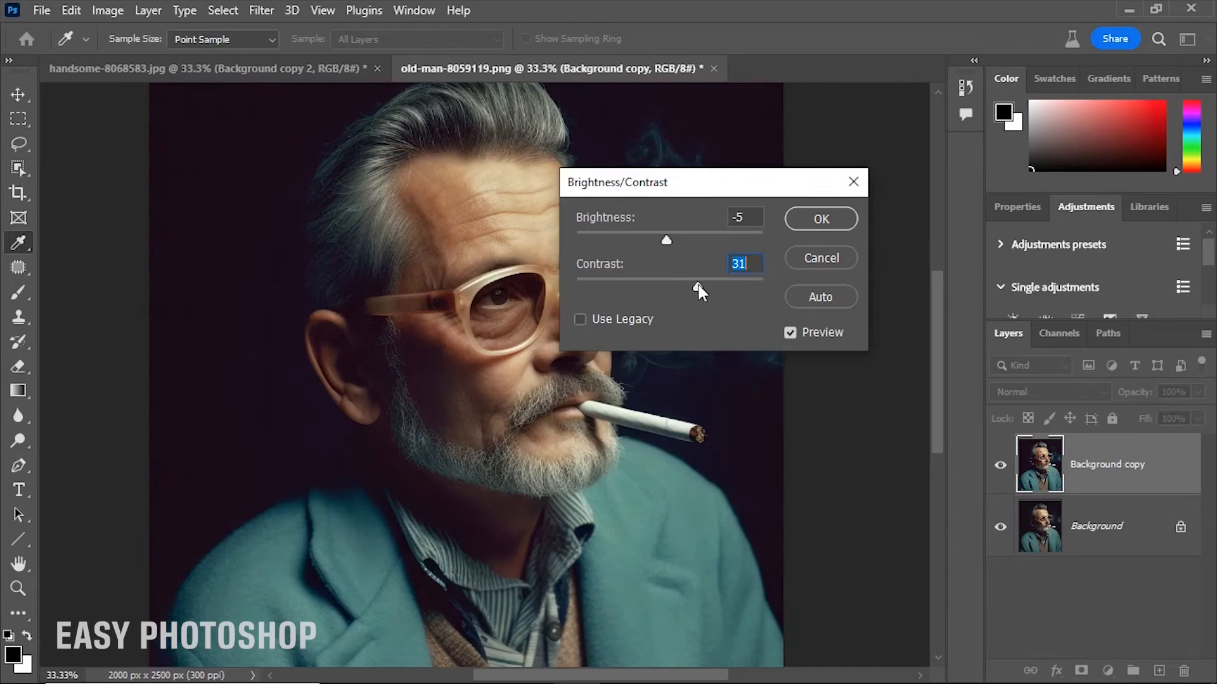
click(803, 223)
click(1000, 467)
click(999, 469)
click(999, 468)
click(999, 469)
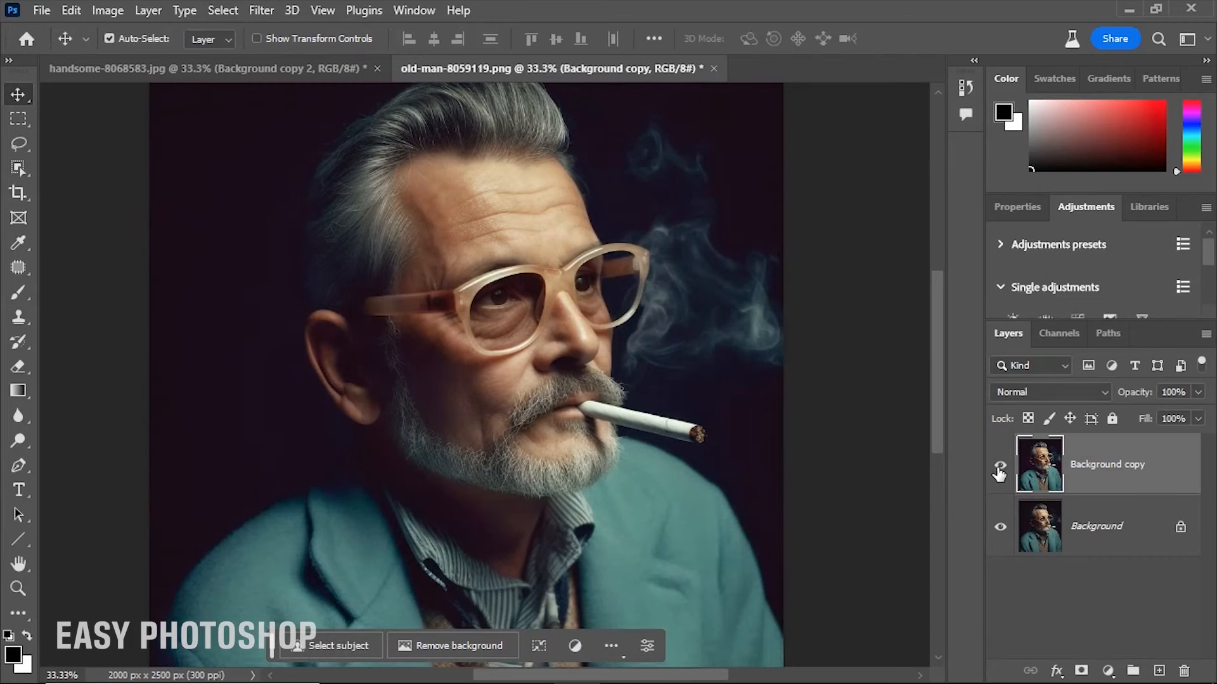
Step: Duplicate the Background copy layer and convert the new top layer to a smart object
drag(1103, 478, 1159, 670)
right_click(1089, 475)
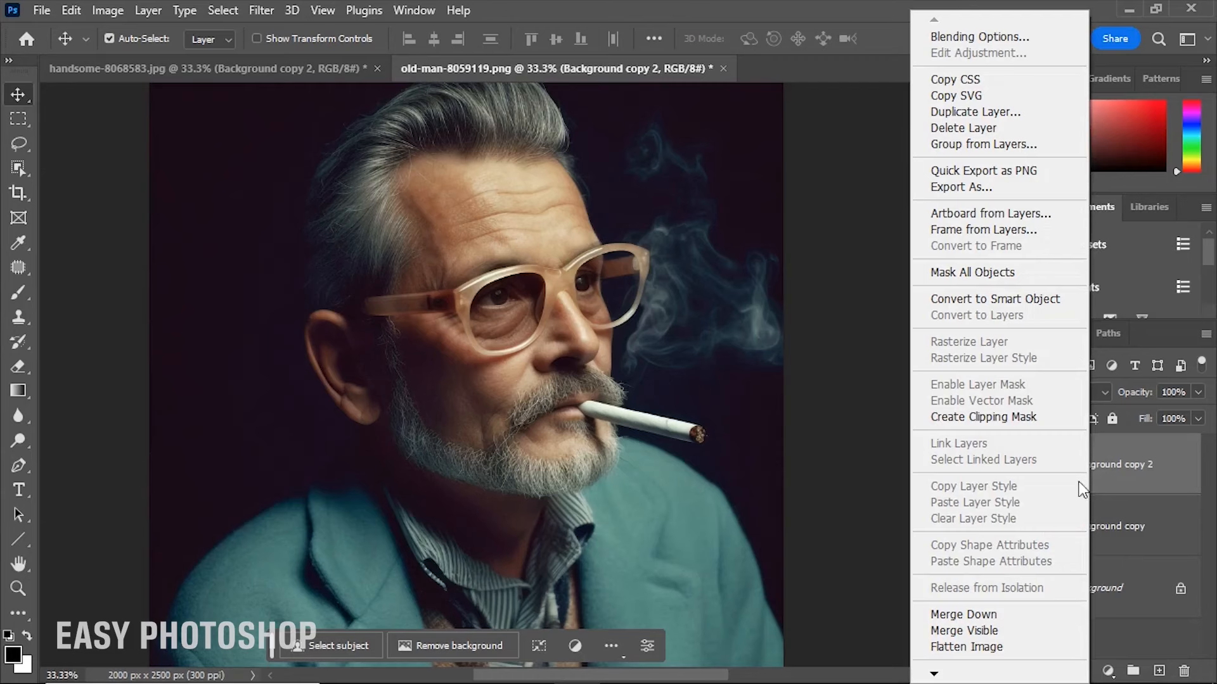
click(957, 300)
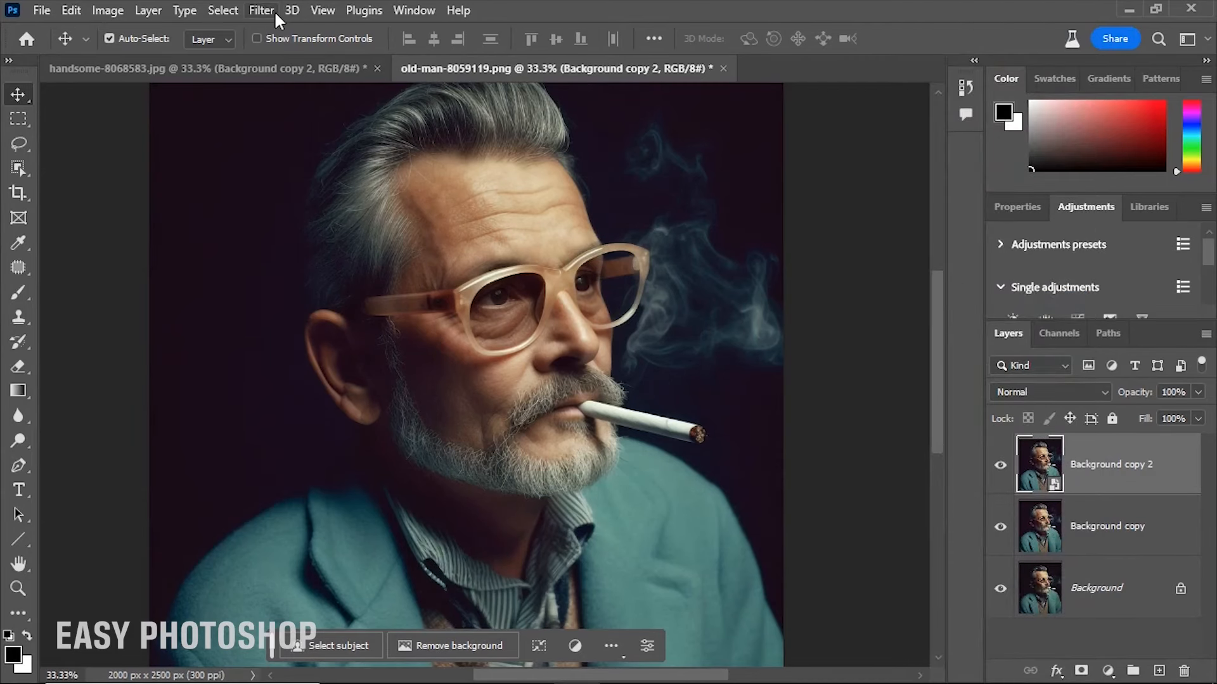
Step: Apply the Oil Paint filter to Background copy 2 with Stylization 7.0, Cleanliness 3.9, Scale 1.1, Bristle Detail 1.1, Angle -60 and Shine 0.6
click(272, 11)
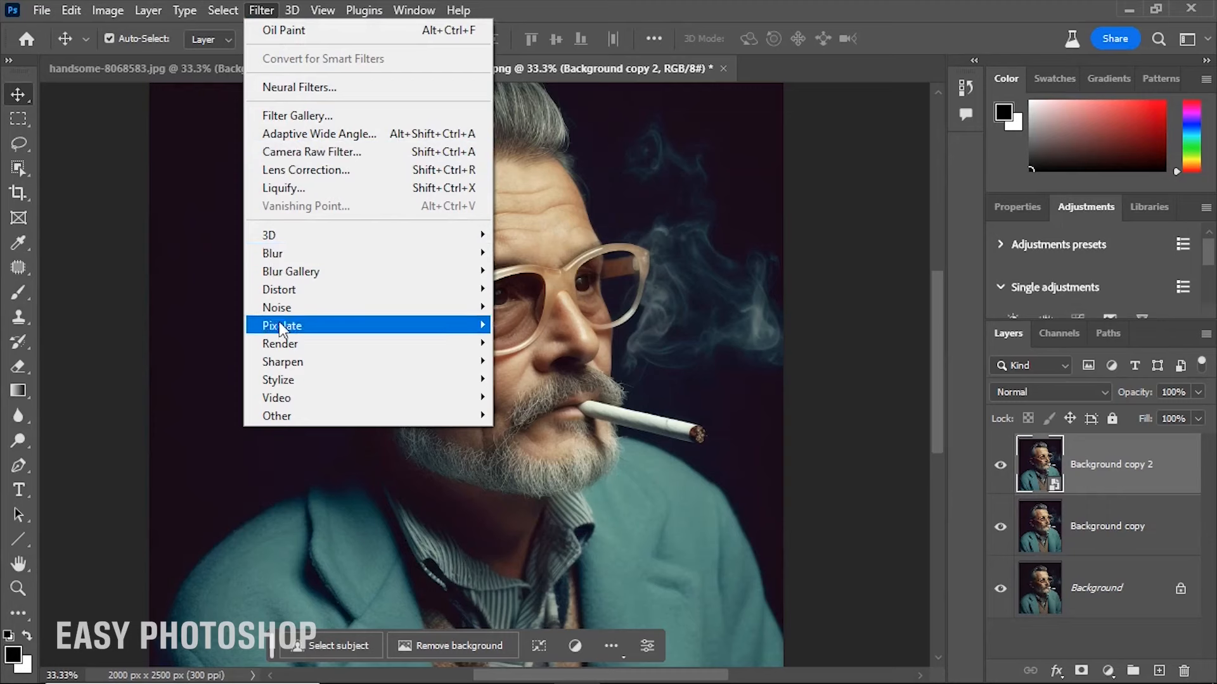
mouse_move(485, 381)
click(525, 451)
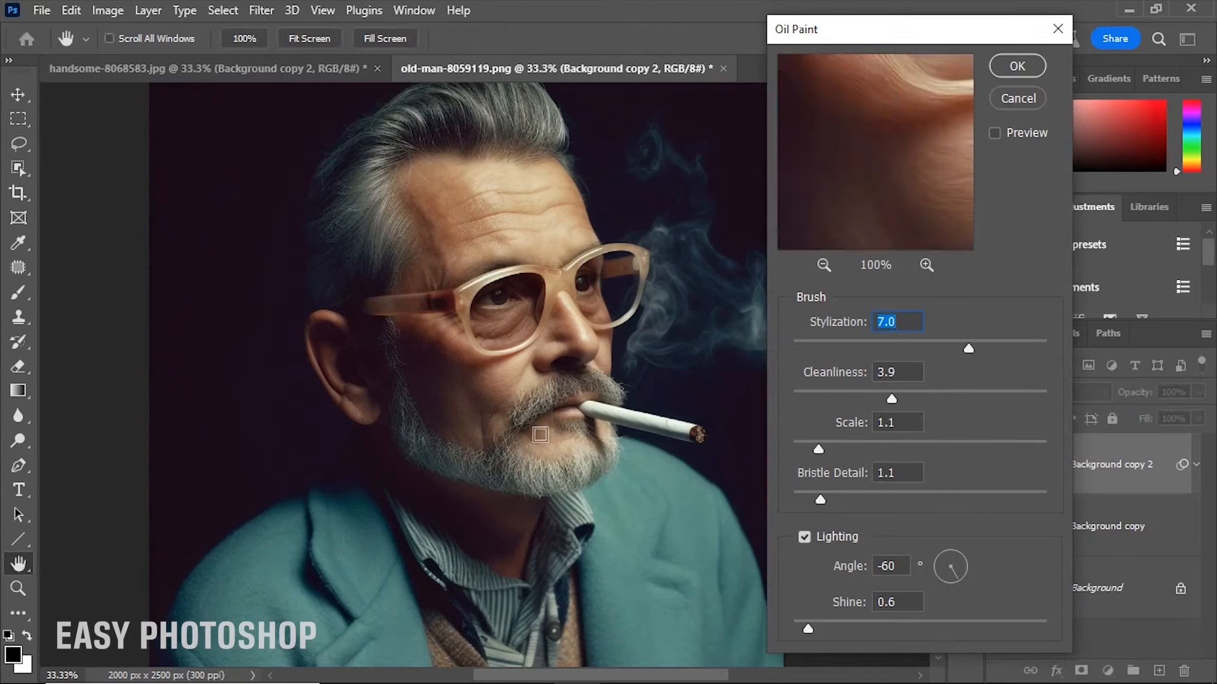
click(1017, 68)
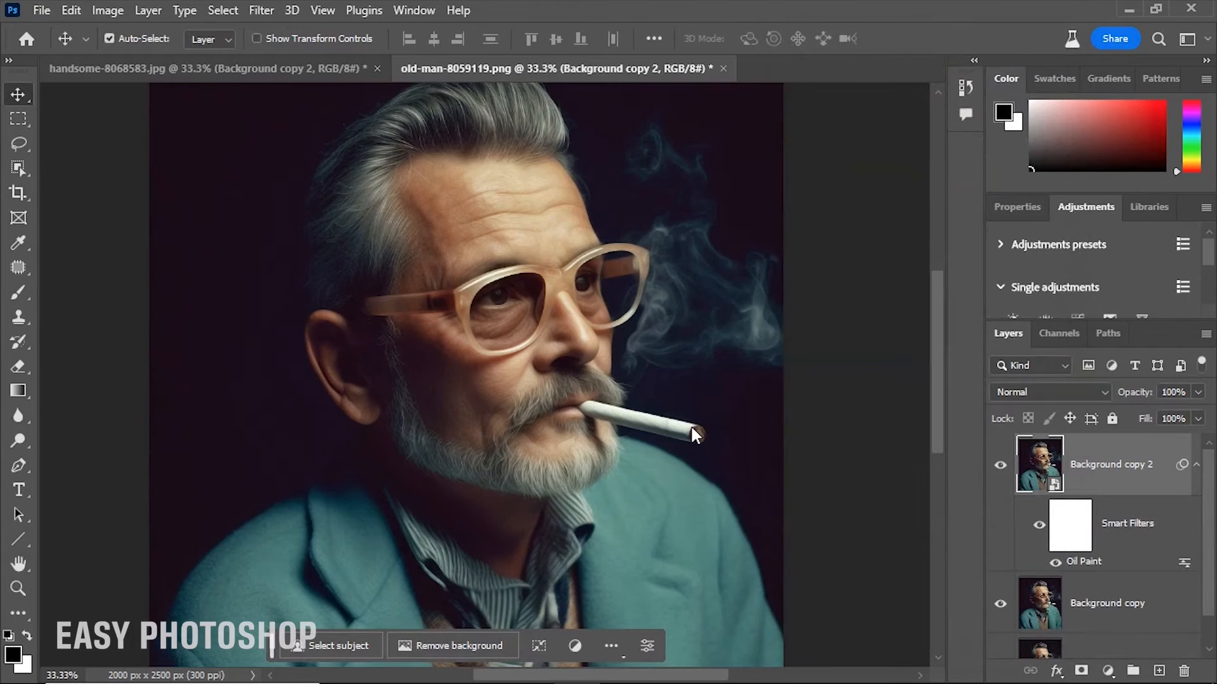
Step: Examine the oil-paint effect on the face, beard and hair at 50% zoom, comparing it with the unfiltered copy and the original Background layer
key(ctrl+plus)
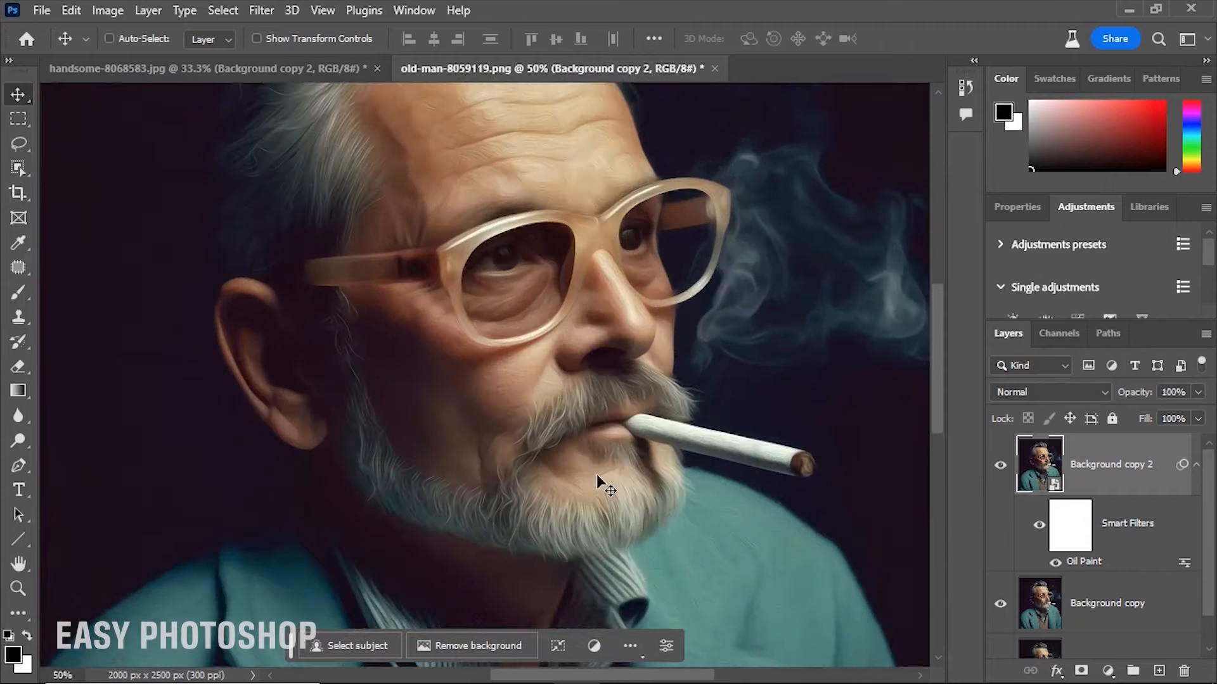
click(1003, 466)
click(1001, 466)
scroll(1138, 574, down, 1)
alt+click(1001, 630)
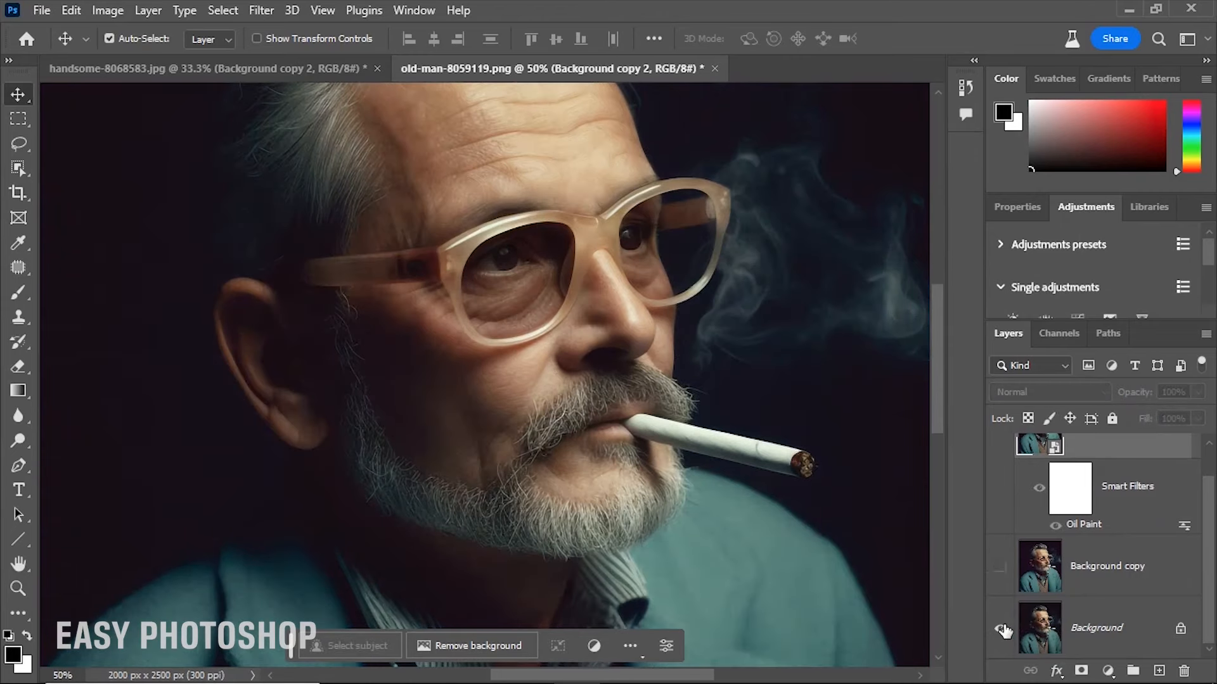
alt+click(1001, 630)
alt+click(1001, 630)
alt+click(1001, 632)
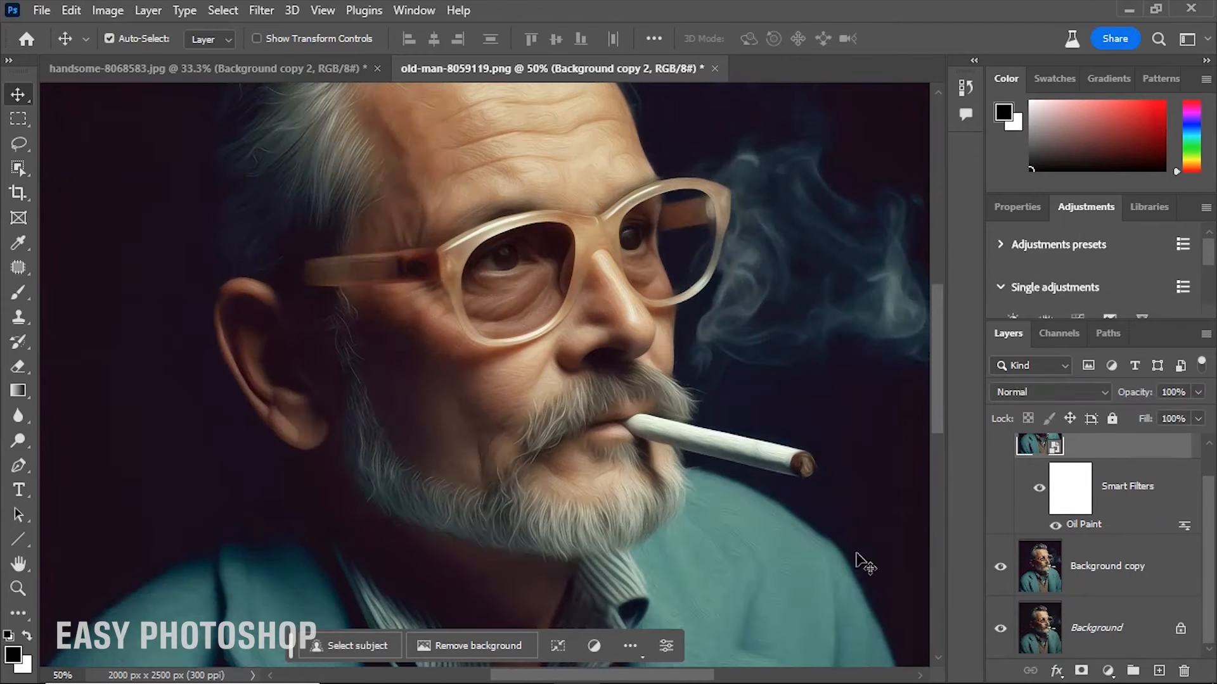
drag(592, 279, 654, 467)
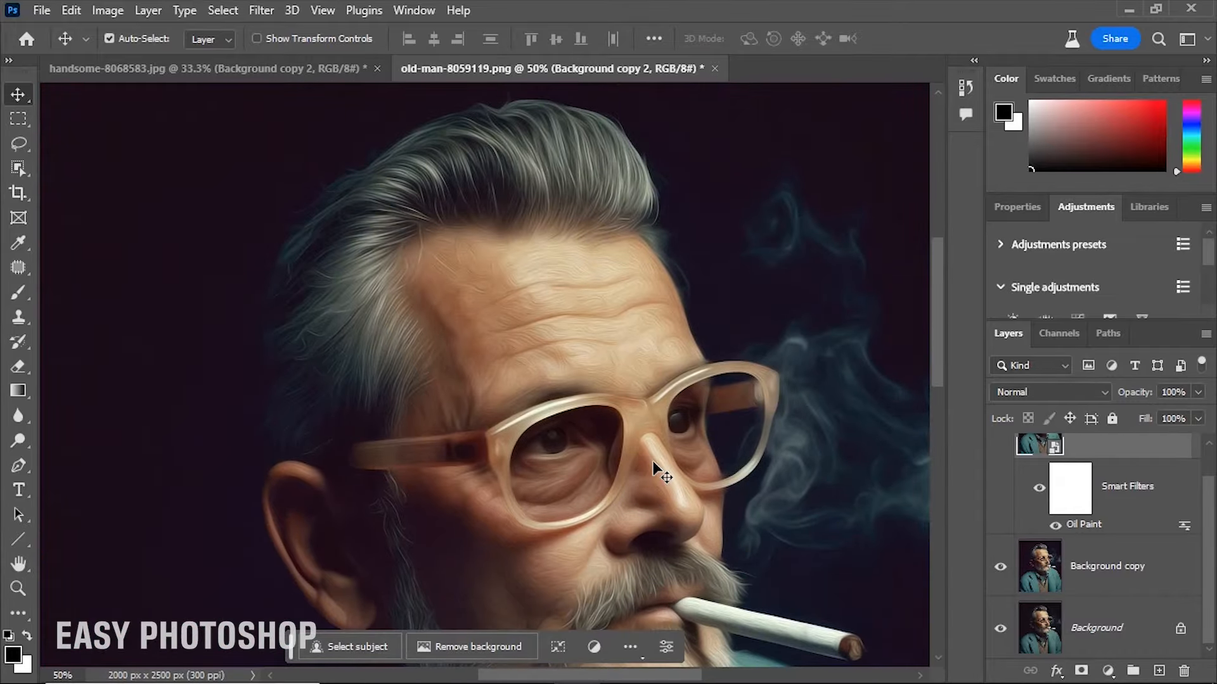
key(ctrl+minus)
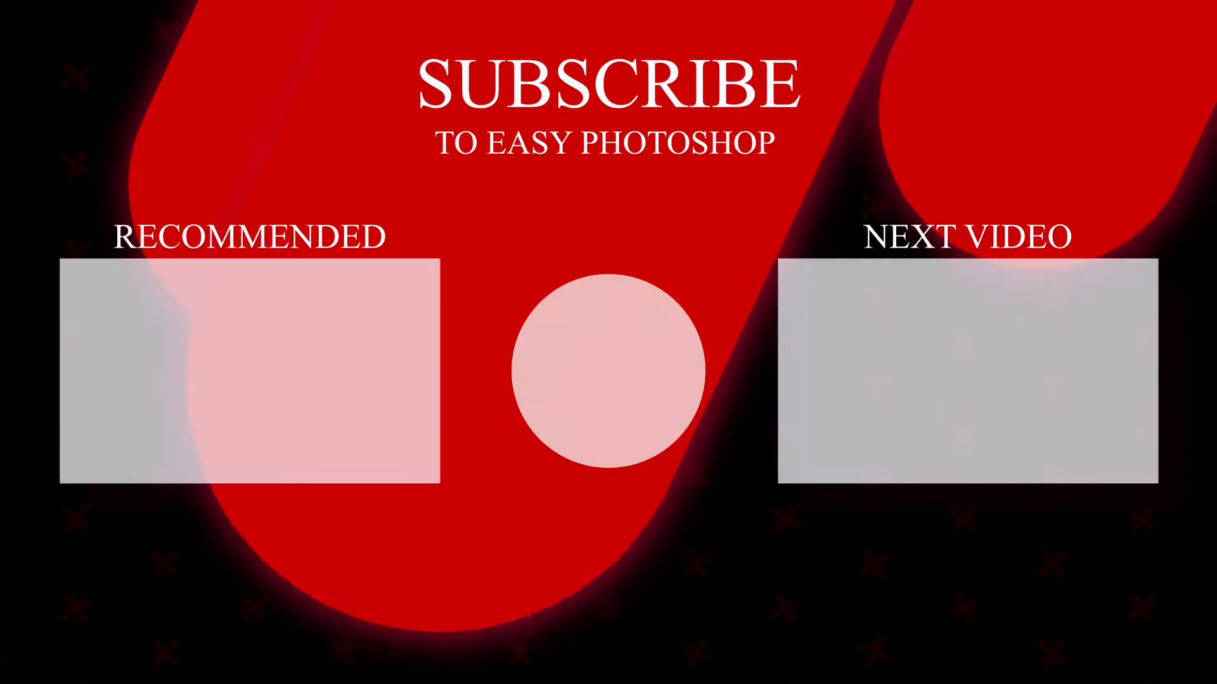